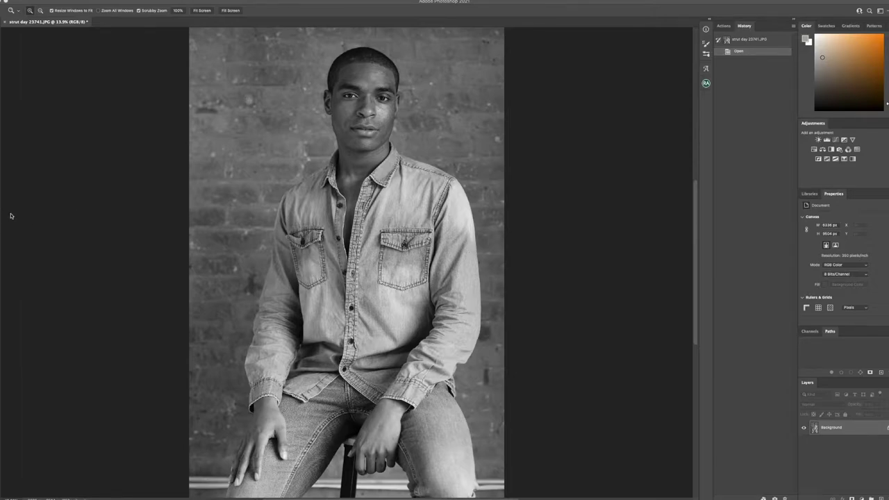
- Heal the horizontal creases across the forehead above the eyebrows using a smaller Spot Healing Brush
drag(378, 67, 401, 62)
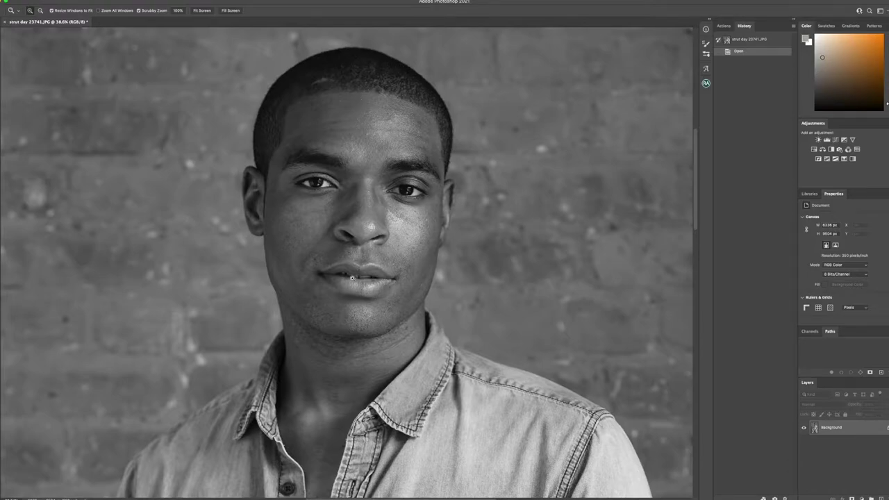
key(j)
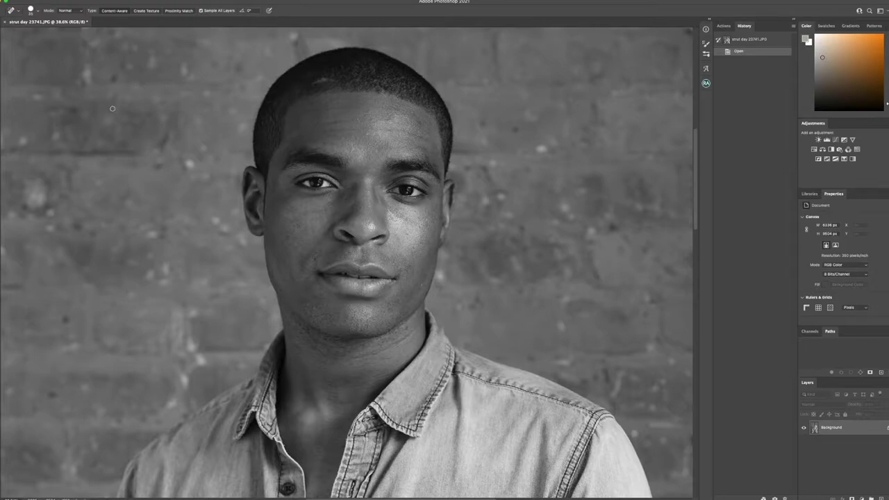
key(bracketleft)
key(bracketleft)
mouse_move(340, 135)
mouse_down()
mouse_move(320, 133)
mouse_move(369, 128)
mouse_move(423, 140)
mouse_up()
click(405, 132)
click(422, 148)
click(300, 144)
drag(312, 129, 327, 125)
drag(309, 128, 321, 127)
drag(325, 125, 341, 123)
mouse_move(321, 122)
mouse_down()
mouse_move(343, 119)
mouse_move(333, 143)
mouse_move(343, 145)
mouse_move(331, 121)
mouse_move(356, 120)
mouse_up()
- Spot-heal the small blemishes and lines on the shaded half of the forehead, up to the hairline
click(326, 140)
click(329, 142)
click(337, 135)
click(333, 130)
click(331, 128)
click(330, 125)
click(333, 124)
click(356, 119)
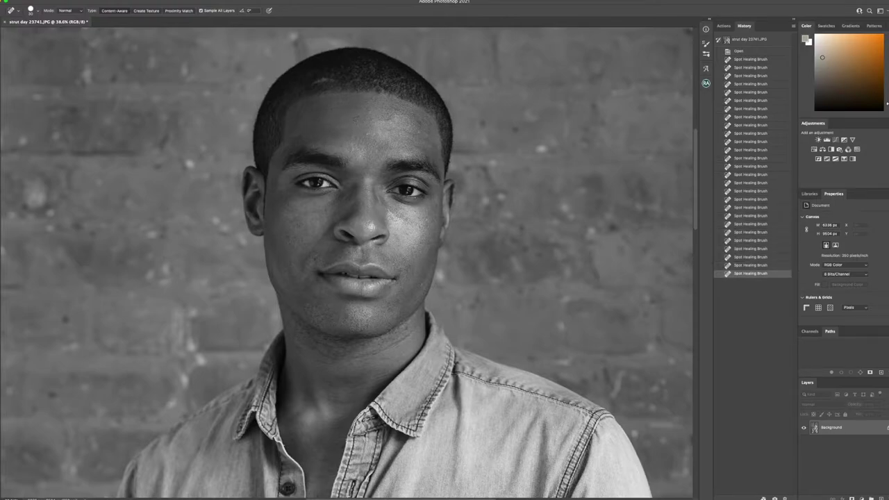
click(359, 122)
click(367, 134)
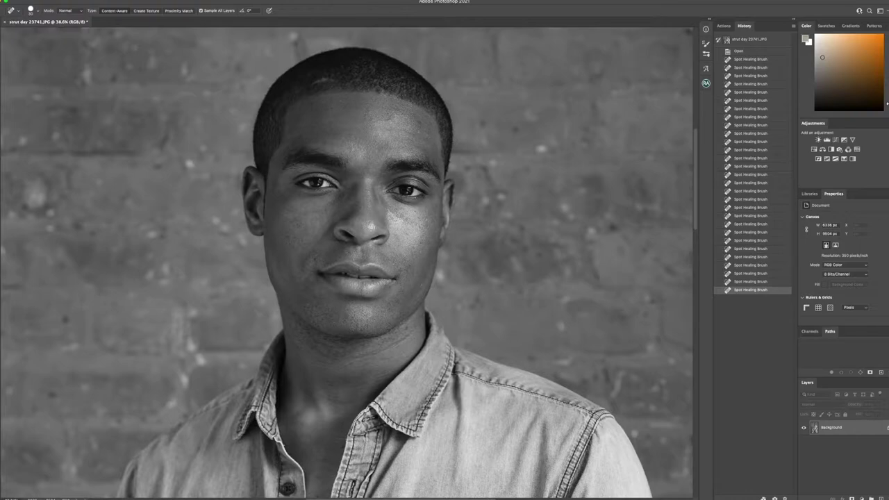
click(341, 101)
drag(310, 108, 376, 108)
click(350, 109)
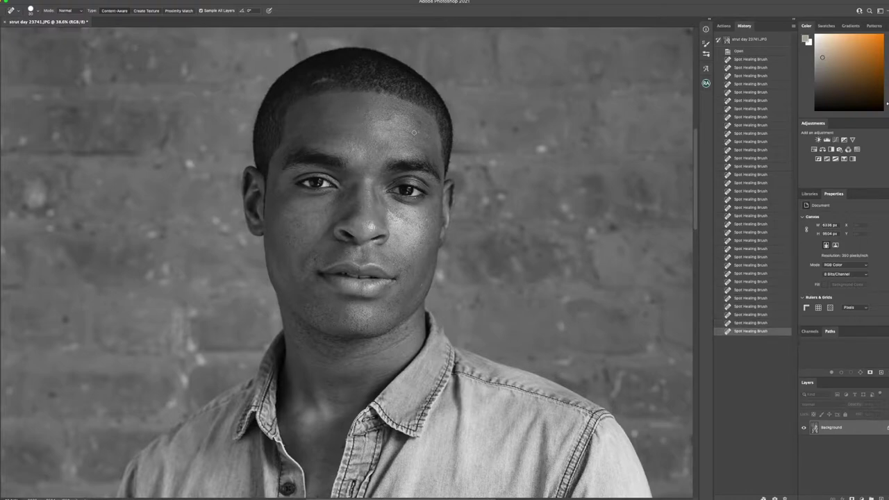
- Spot-heal the blemishes on the brightly lit half of the forehead, from the temple to above the eyebrow
click(417, 130)
click(421, 121)
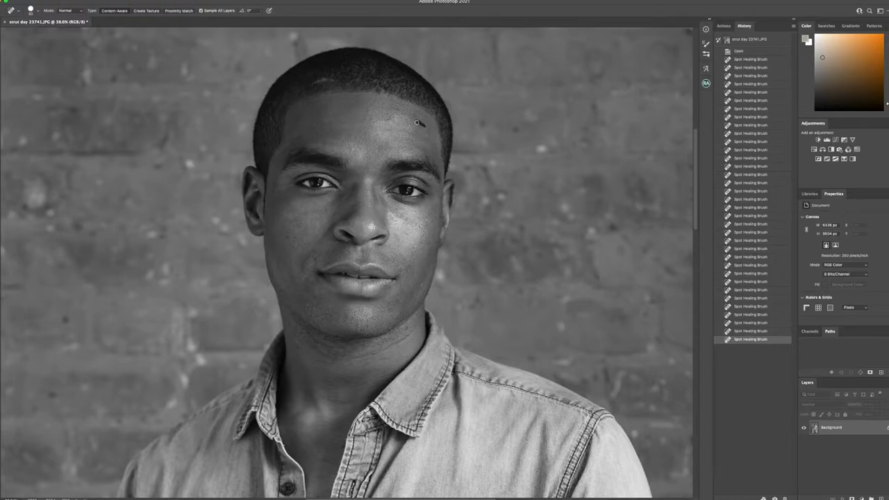
click(413, 116)
click(394, 110)
click(389, 106)
click(386, 106)
click(386, 107)
click(387, 108)
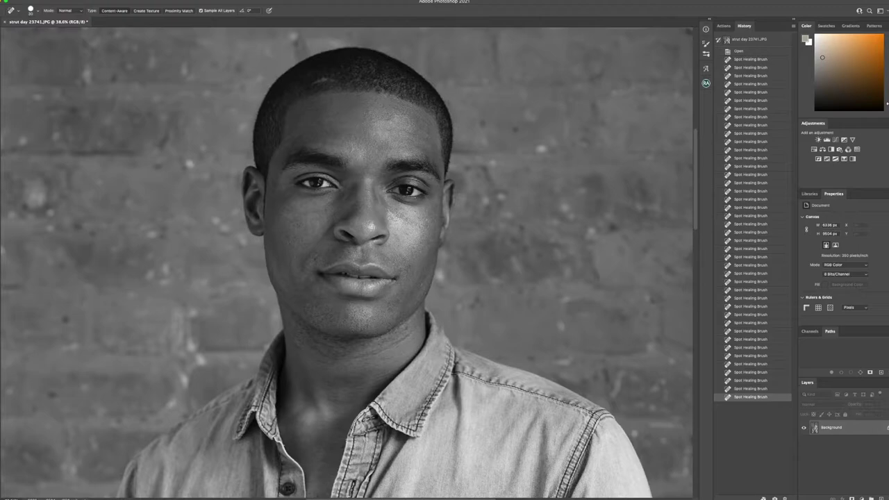
click(388, 119)
click(388, 132)
click(389, 133)
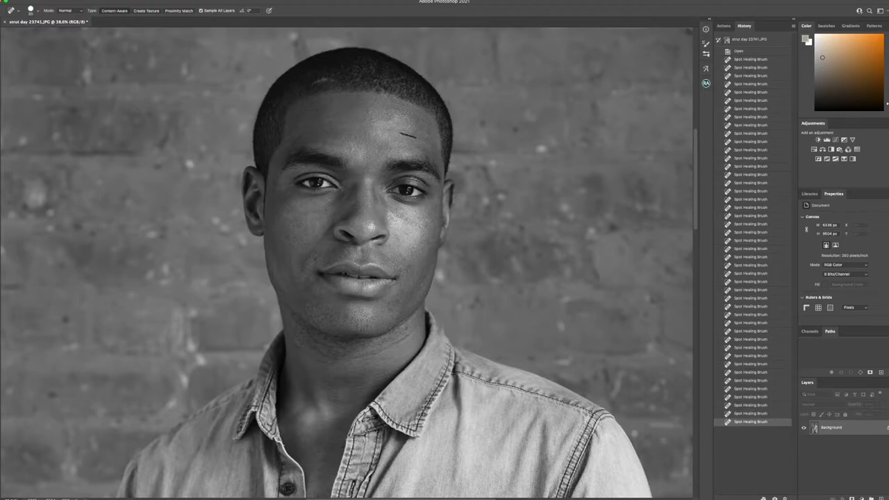
click(407, 135)
click(408, 137)
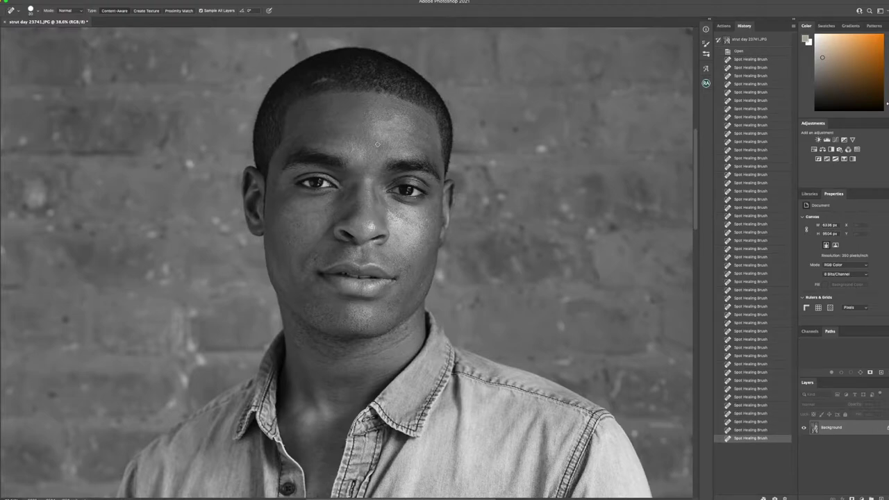
- Spot-heal the remaining blemishes on the cheeks, jaw and brow centre, and compare the retouch with the original photo
click(289, 205)
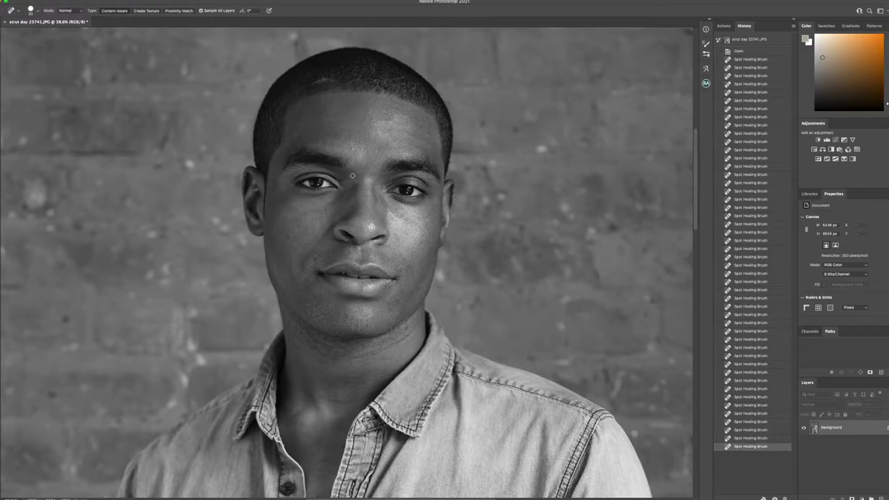
click(415, 213)
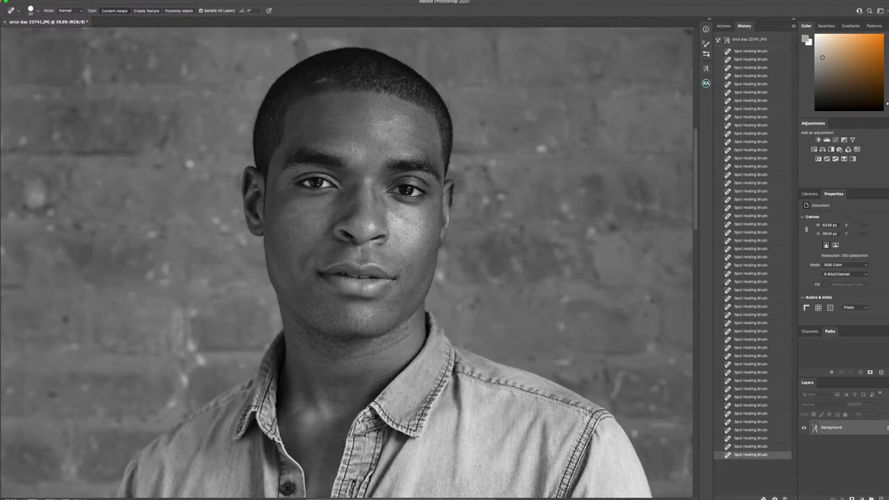
click(421, 284)
click(407, 330)
click(377, 150)
click(755, 38)
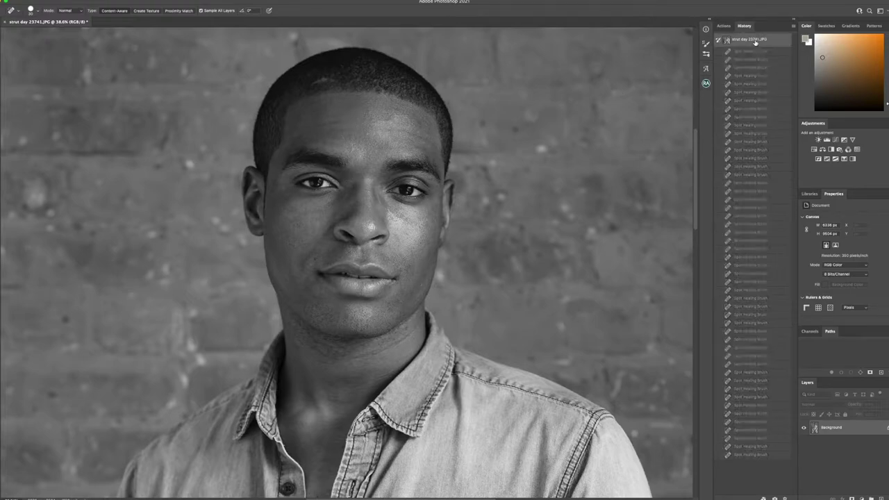
click(759, 454)
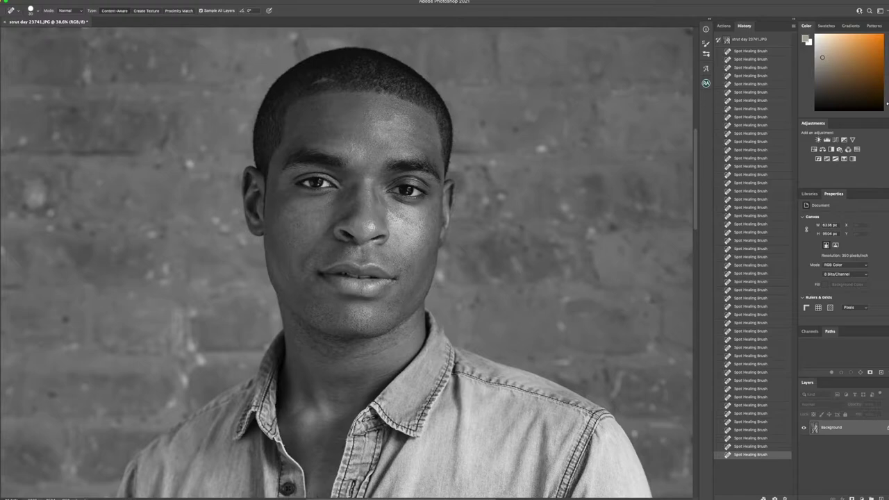
- Lighten the shadow along the nose bridge with short strokes of an enlarged Dodge tool brush
key(o)
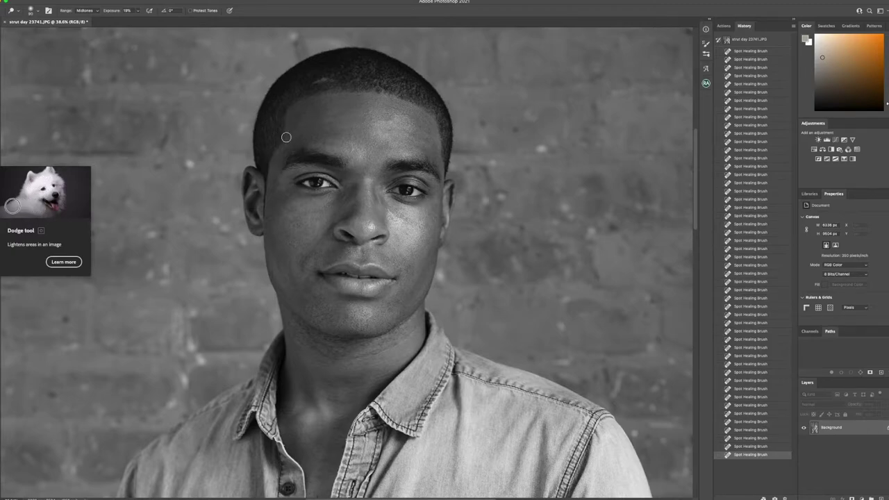
key(bracketright)
key(bracketright)
mouse_move(349, 194)
mouse_down()
mouse_move(341, 184)
mouse_move(342, 196)
mouse_up()
mouse_move(340, 198)
mouse_down()
mouse_move(349, 194)
mouse_move(351, 211)
mouse_move(359, 188)
mouse_move(344, 200)
mouse_up()
mouse_move(345, 201)
mouse_down()
mouse_move(355, 208)
mouse_move(346, 191)
mouse_up()
mouse_move(347, 189)
mouse_down()
mouse_move(379, 232)
mouse_move(350, 240)
mouse_move(359, 203)
mouse_up()
click(358, 198)
click(358, 197)
click(358, 198)
click(357, 198)
click(358, 198)
click(358, 198)
click(358, 198)
click(357, 198)
- Dodge the darker patches on the brightly lit cheek below the eye and towards the ear
click(395, 214)
click(394, 212)
click(391, 210)
click(400, 218)
click(398, 216)
click(398, 215)
click(399, 217)
click(398, 217)
click(428, 225)
click(428, 225)
click(428, 225)
click(428, 225)
click(428, 225)
- Dodge the dark area between the nose and the brightly lit cheek, below the inner eye corner
click(383, 204)
click(379, 202)
click(376, 200)
click(375, 202)
click(375, 201)
click(389, 211)
click(386, 209)
- Lighten the shaded cheek and the area between nose and mouth with the Dodge tool, varying the brush size
drag(303, 266, 317, 253)
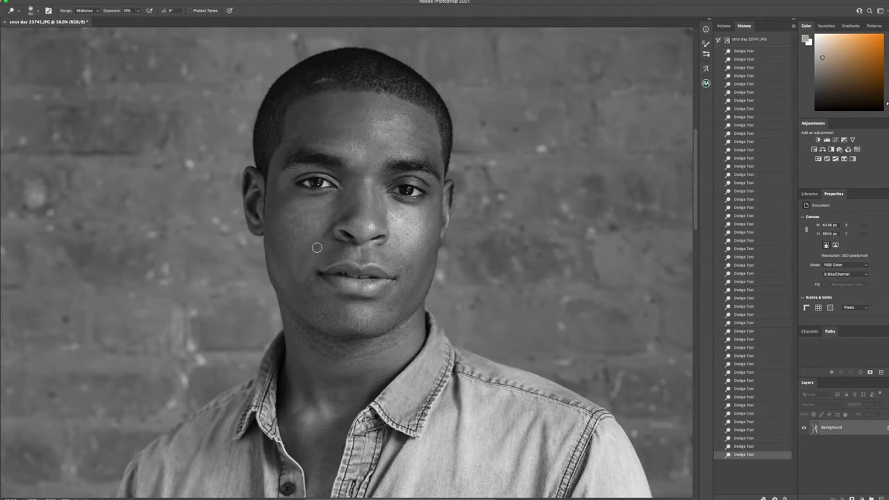
key(bracketright)
key(bracketright)
key(bracketright)
key(bracketleft)
key(bracketleft)
key(bracketleft)
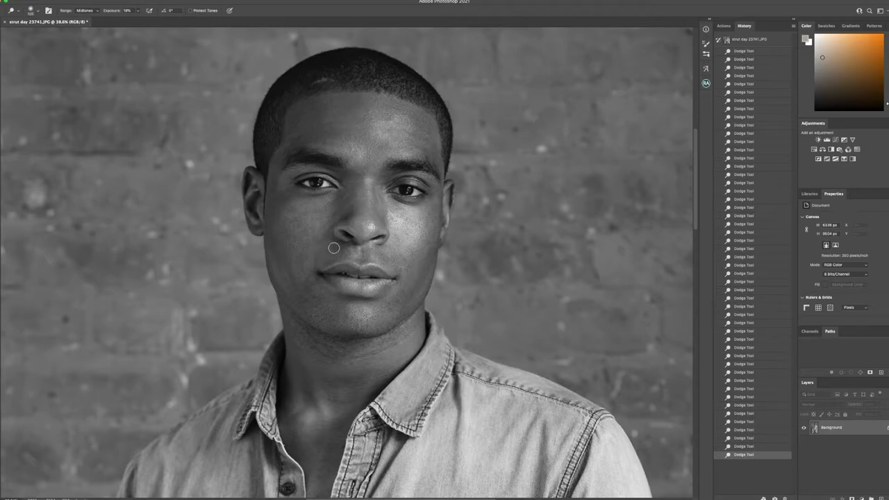
key(bracketright)
key(bracketright)
key(bracketleft)
key(bracketleft)
key(bracketleft)
key(bracketright)
key(bracketright)
key(bracketright)
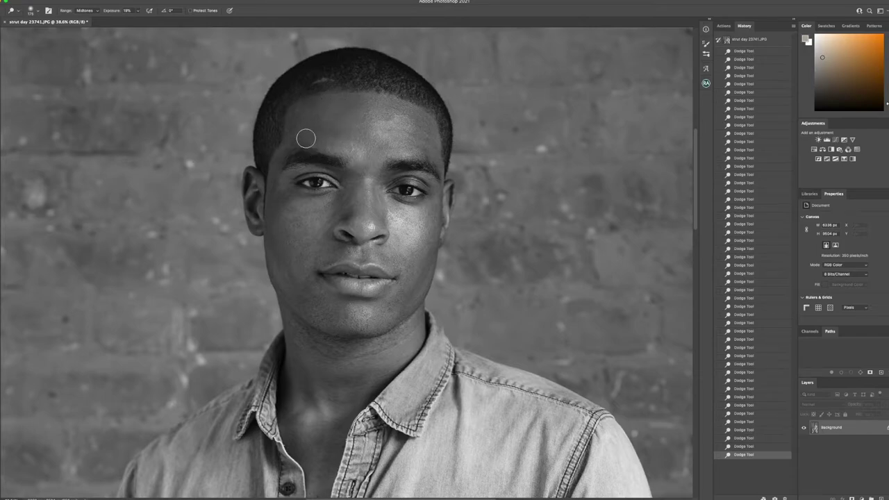
- Dodge the uneven shading on the forehead, adapting the brush size to each area
key(bracketleft)
key(bracketleft)
key(bracketleft)
key(bracketleft)
key(bracketleft)
key(bracketright)
key(bracketright)
key(bracketright)
- Compare the dodged face with the original photo and examine the whole portrait
click(753, 40)
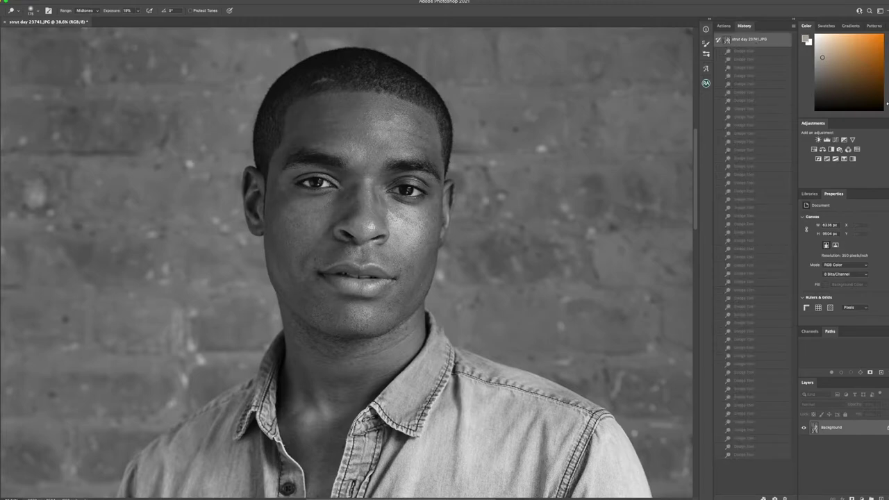
click(769, 457)
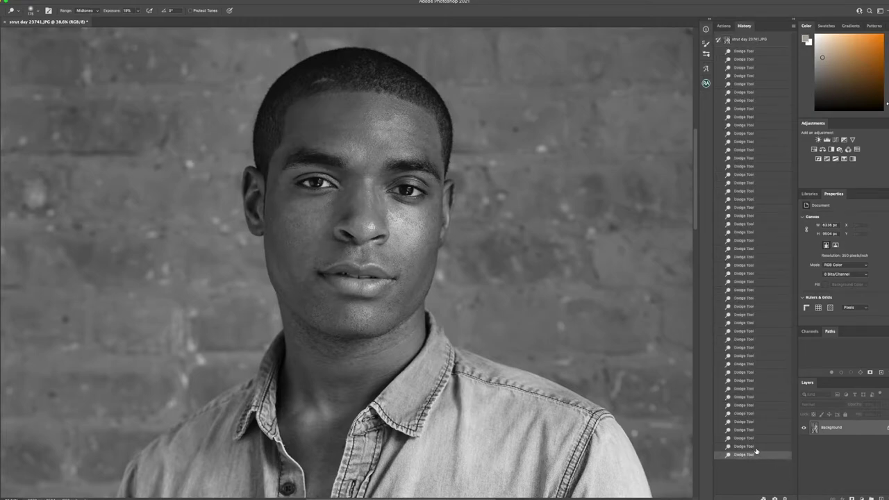
key(z)
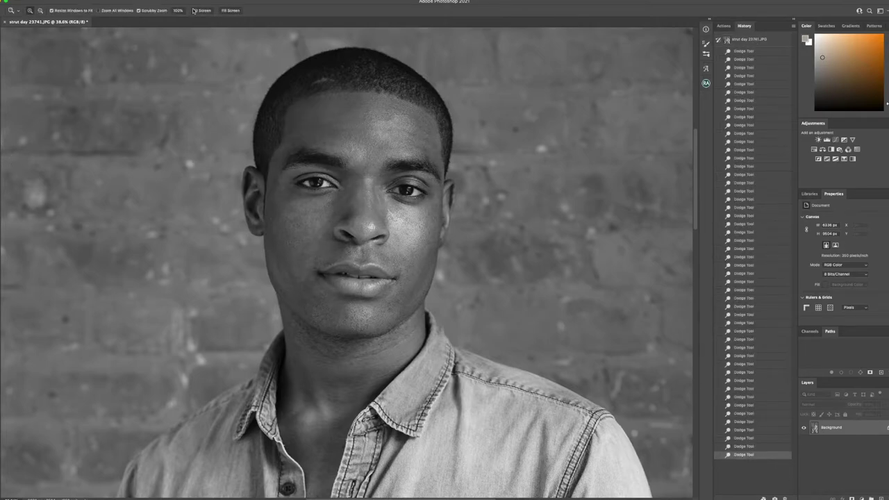
click(202, 11)
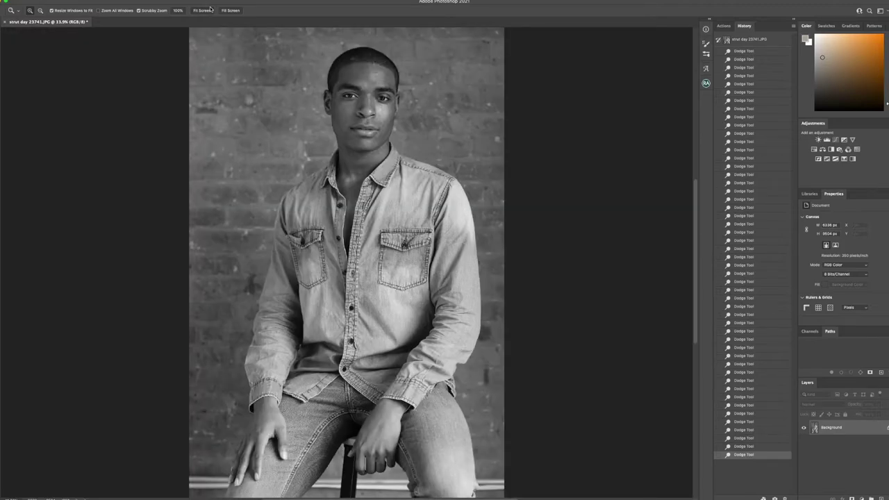
alt+click(359, 106)
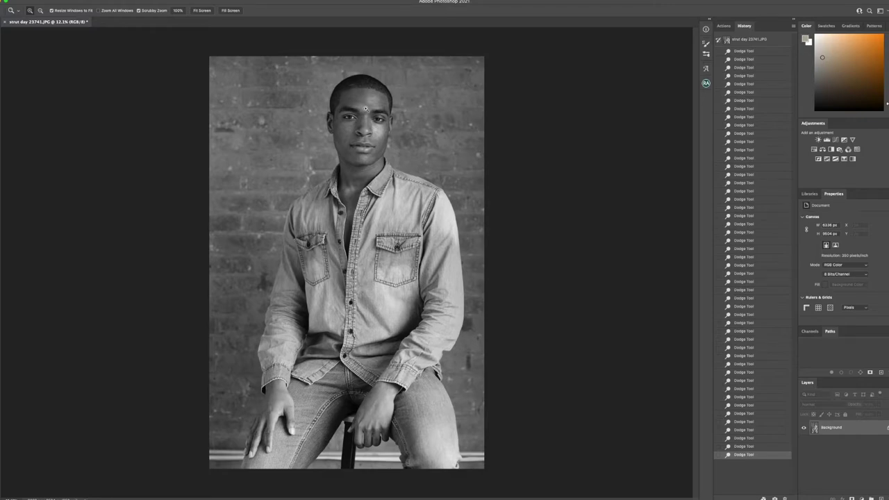
right_click(365, 108)
key(Escape)
- Run the Advance Frequency Separation action on the portrait
key(l)
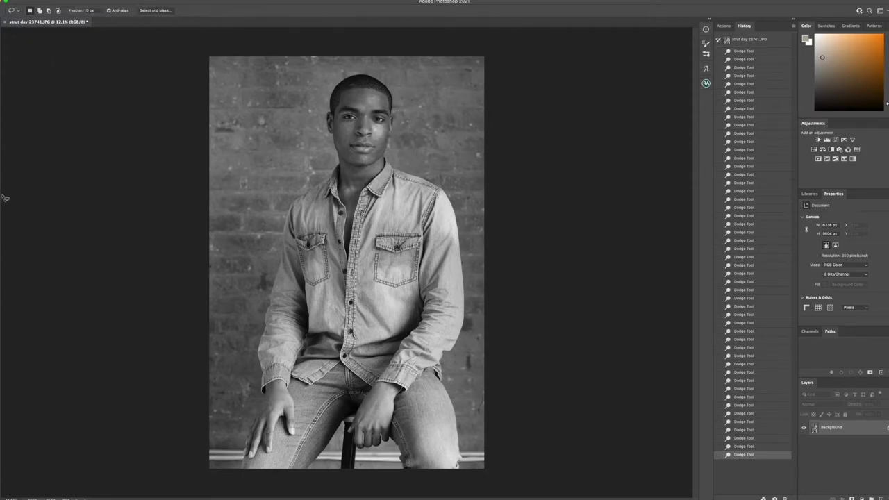
key(z)
drag(361, 43, 569, 32)
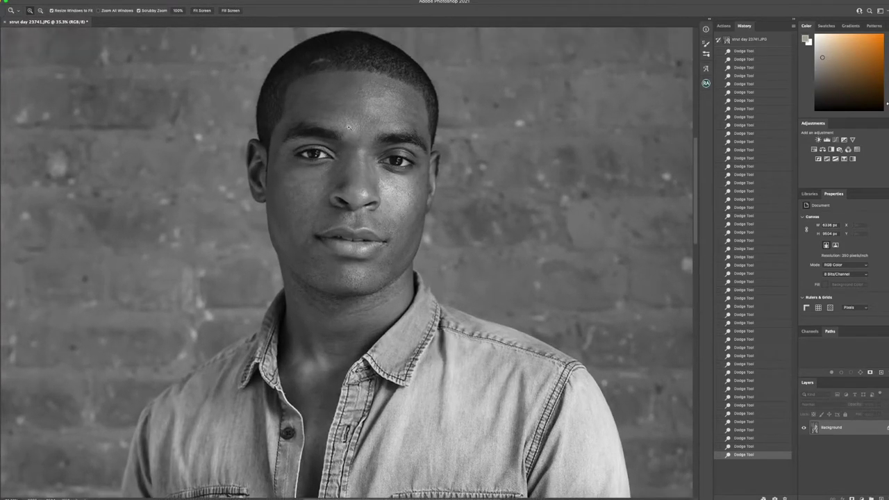
click(723, 26)
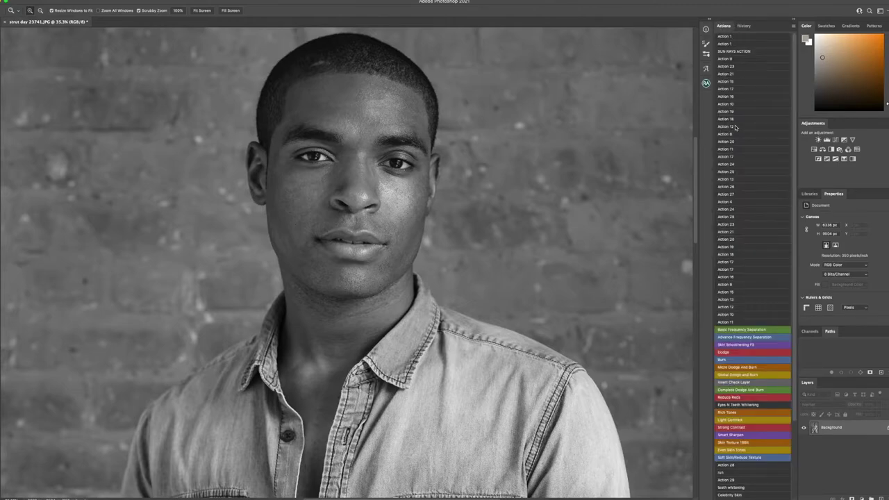
click(733, 338)
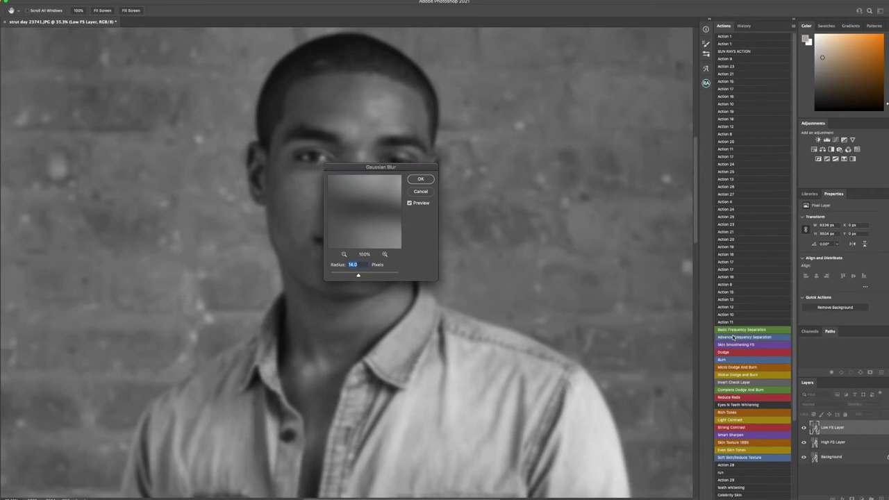
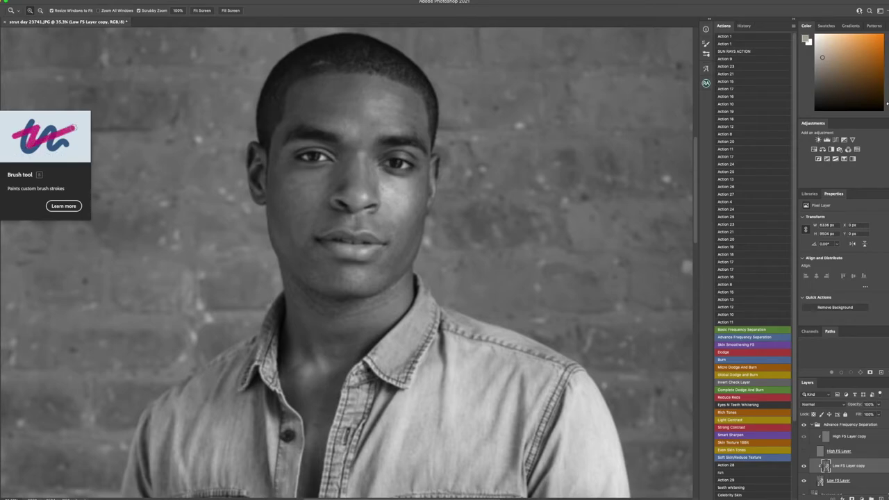
- Smooth the facial skin tones on the Low FS Layer copy with the Mixer Brush, varying the brush size
click(9, 119)
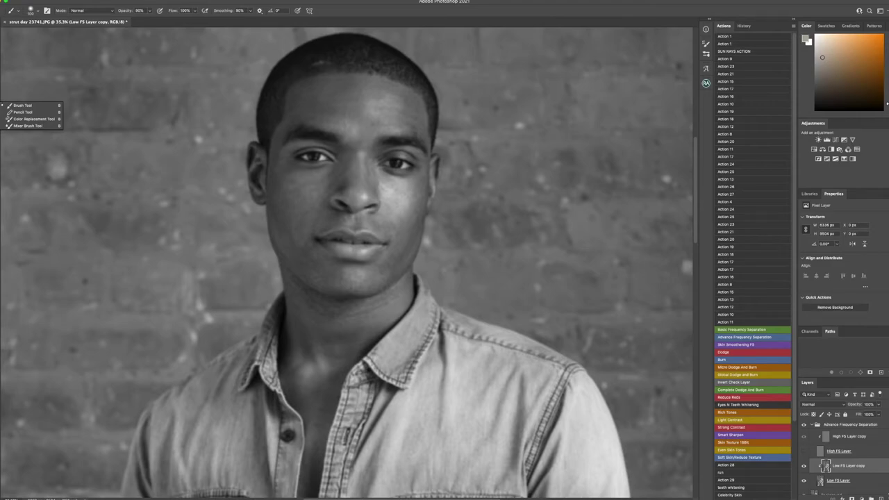
click(23, 127)
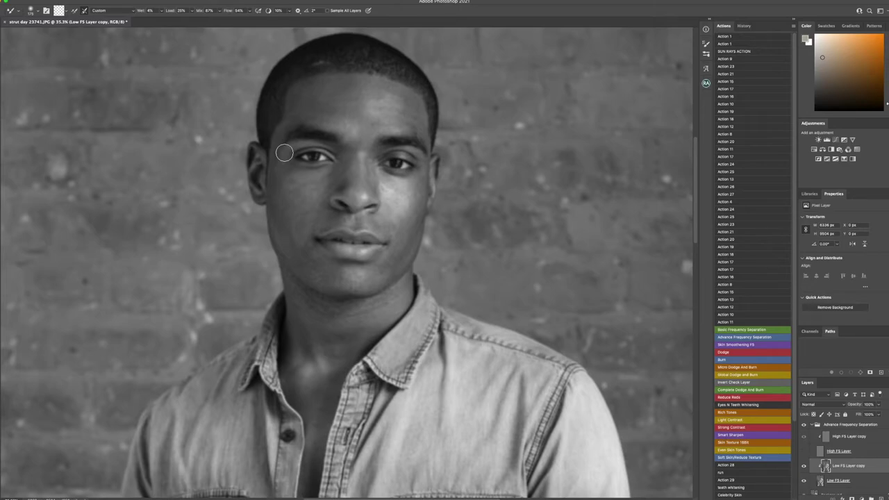
key(bracketright)
key(bracketright)
key(bracketright)
click(498, 155)
key(bracketleft)
key(bracketleft)
key(bracketleft)
key(bracketright)
key(bracketright)
key(bracketright)
key(bracketleft)
mouse_move(341, 278)
mouse_down()
mouse_move(308, 232)
mouse_move(312, 224)
mouse_up()
- Compare the smoothed face with the original photo, examining the whole portrait and the upper body
key(z)
click(202, 10)
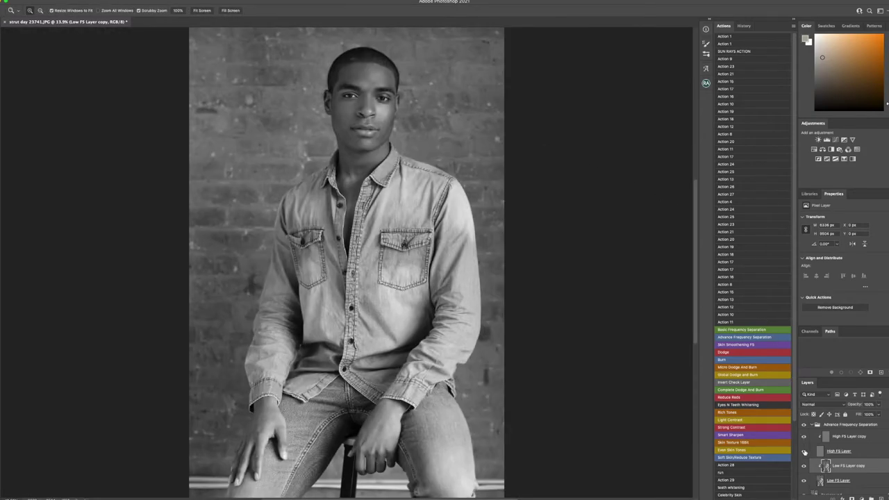
drag(373, 57, 408, 49)
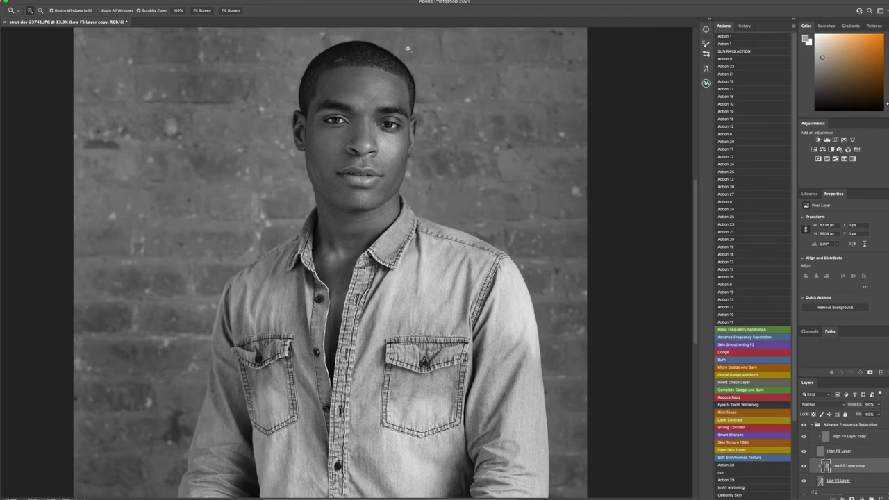
click(743, 26)
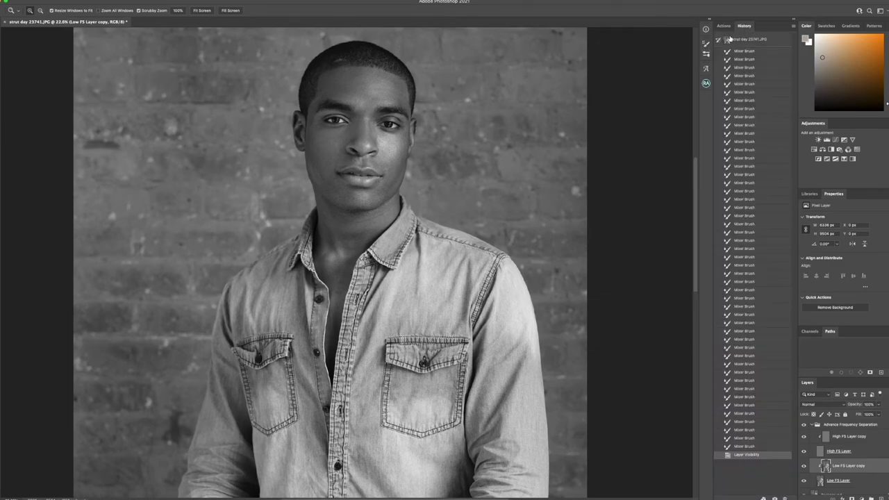
click(745, 44)
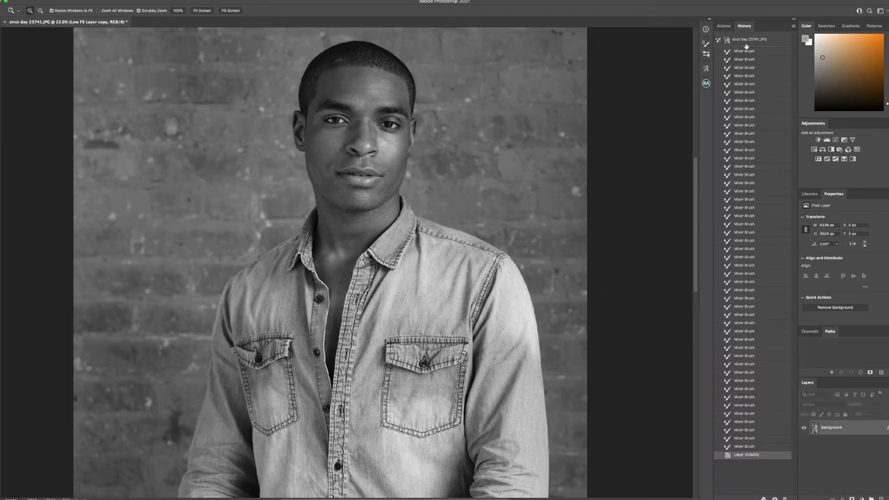
click(748, 456)
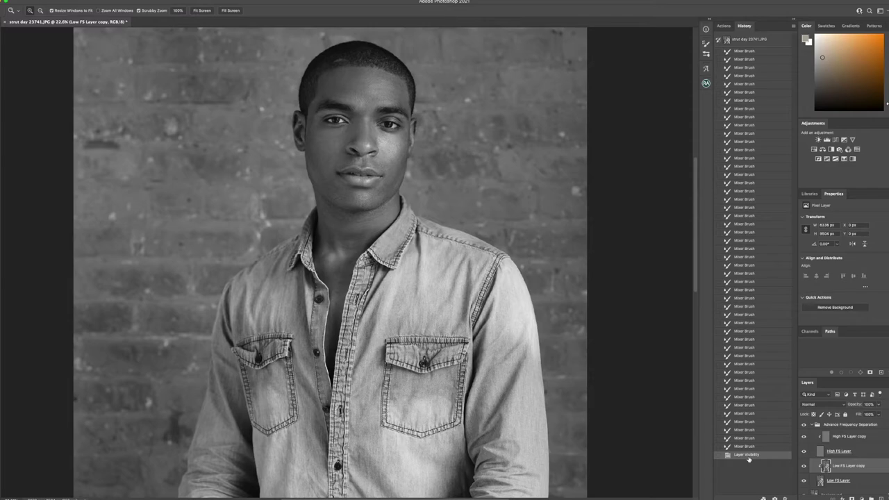
click(778, 40)
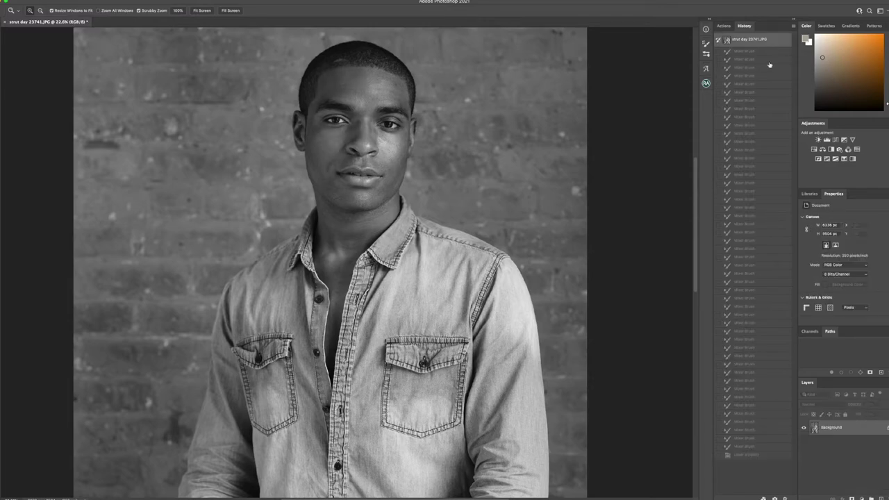
click(749, 456)
- Hide the High FS Layer, smooth the denim shirt's tones on the Low FS Layer copy with the Mixer Brush, and show the High FS Layer again
drag(433, 215, 608, 308)
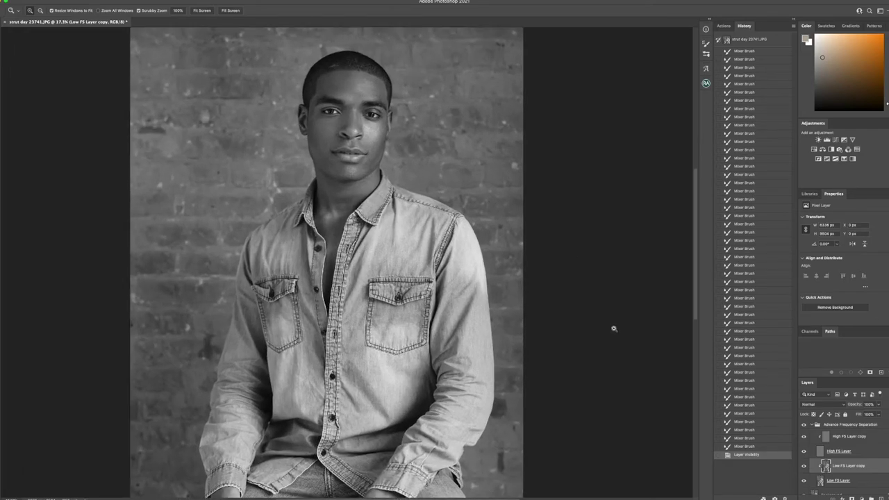
click(804, 436)
key(b)
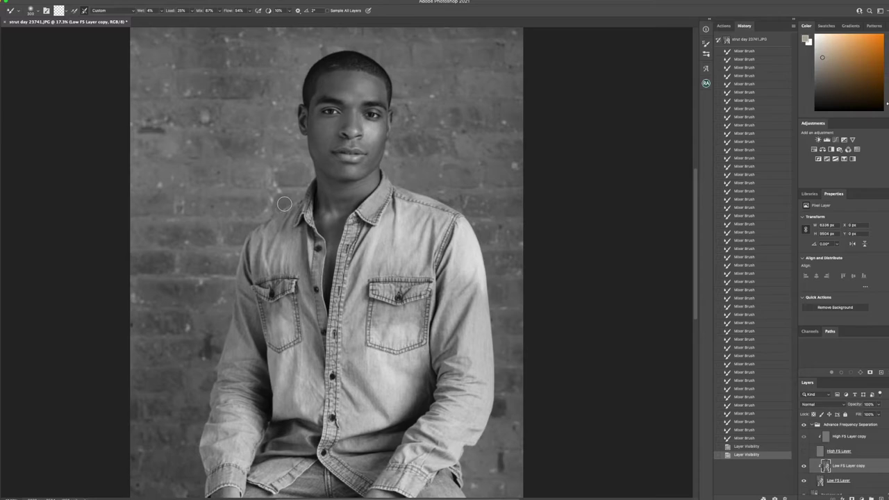
mouse_move(390, 239)
mouse_down()
mouse_move(402, 229)
mouse_move(411, 243)
mouse_move(427, 226)
mouse_up()
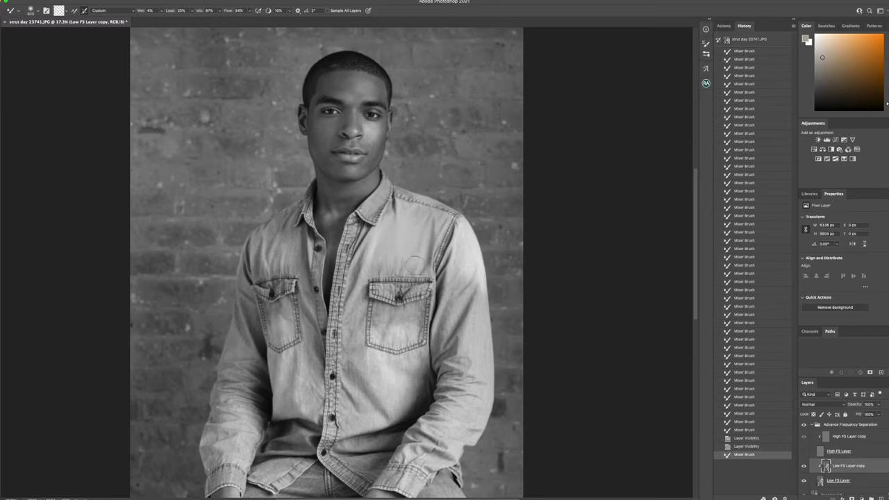
drag(373, 268, 384, 260)
click(358, 327)
click(472, 343)
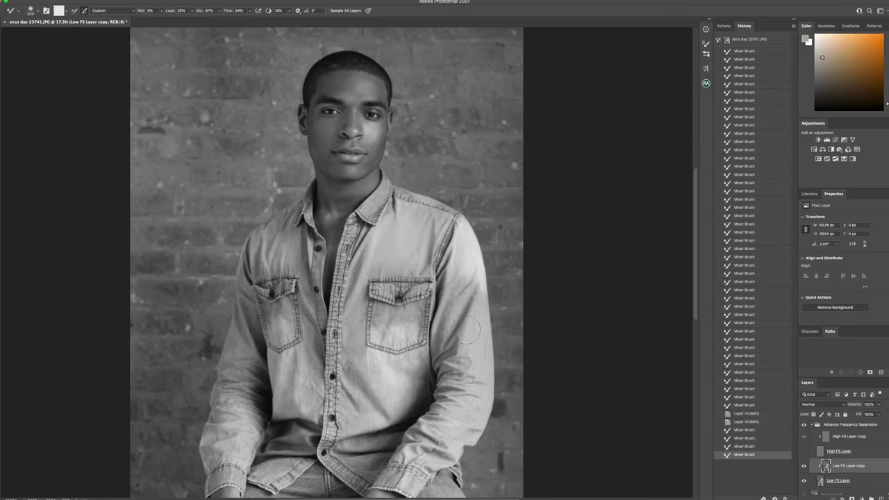
click(470, 401)
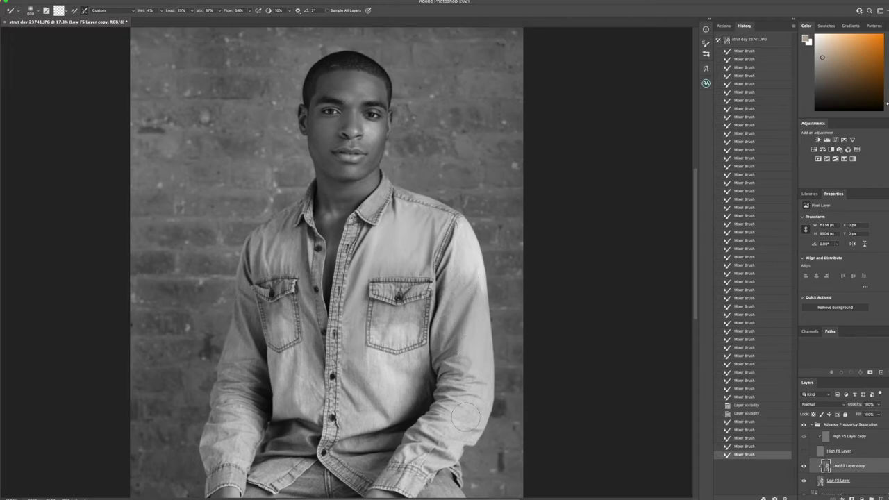
click(455, 434)
click(239, 444)
click(234, 418)
click(236, 336)
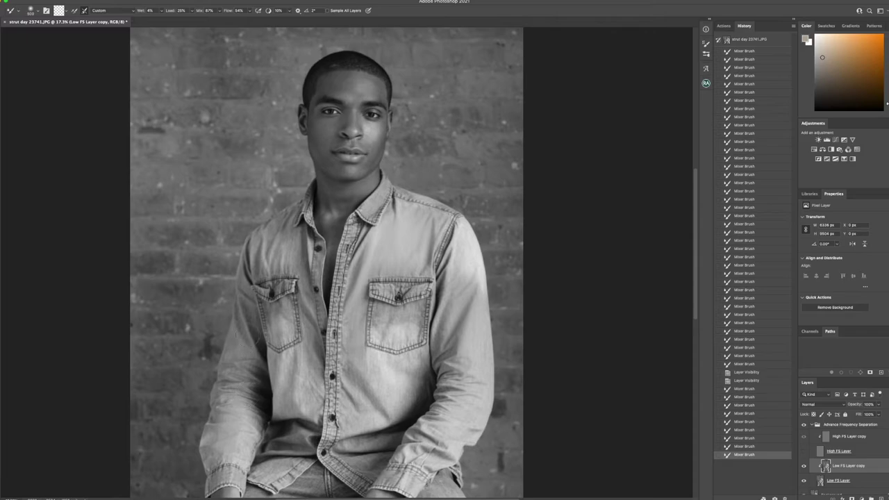
click(309, 403)
click(309, 402)
click(285, 365)
click(285, 365)
click(383, 270)
click(383, 270)
click(369, 246)
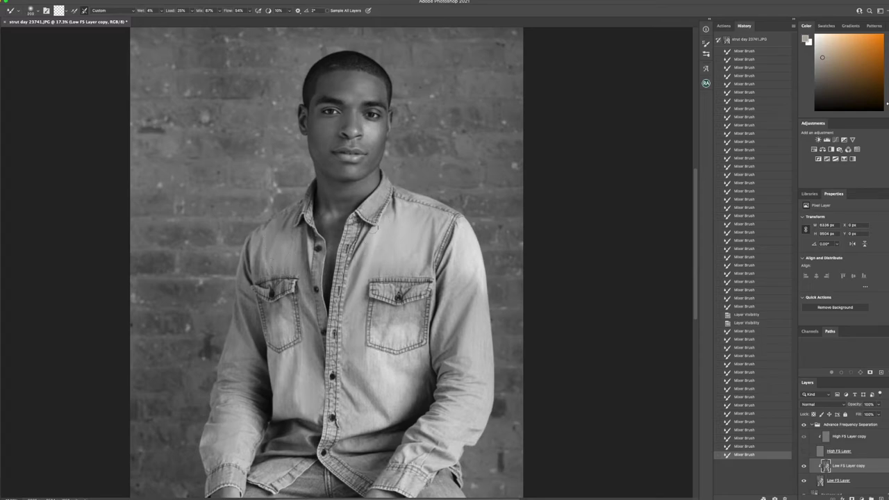
click(330, 198)
click(362, 196)
click(463, 418)
click(804, 452)
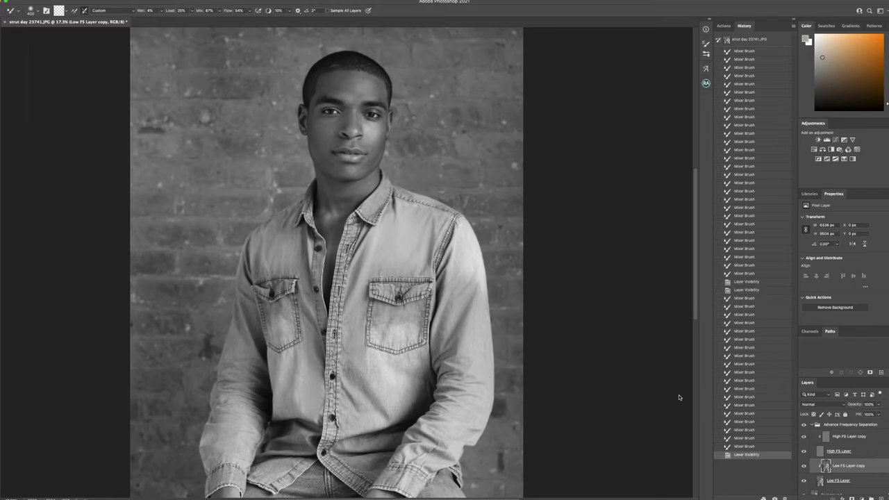
- Compare the shirt before and after the Mixer Brush smoothing and view the whole portrait
click(762, 281)
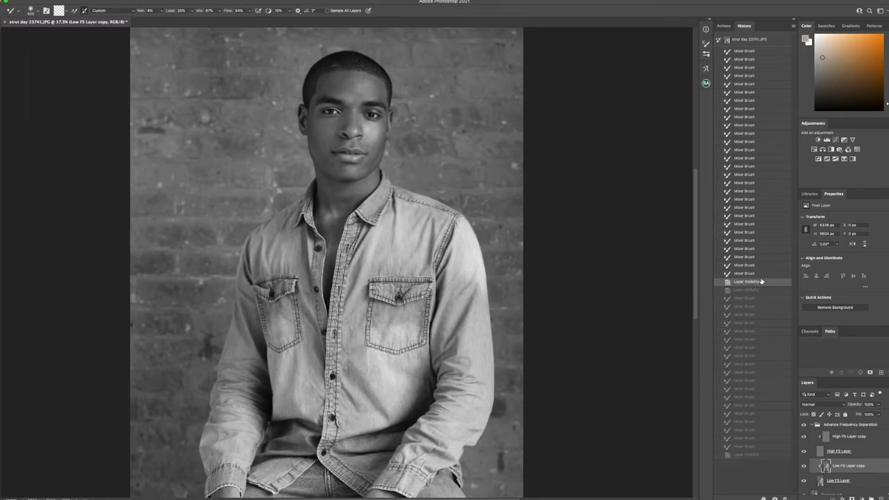
click(749, 456)
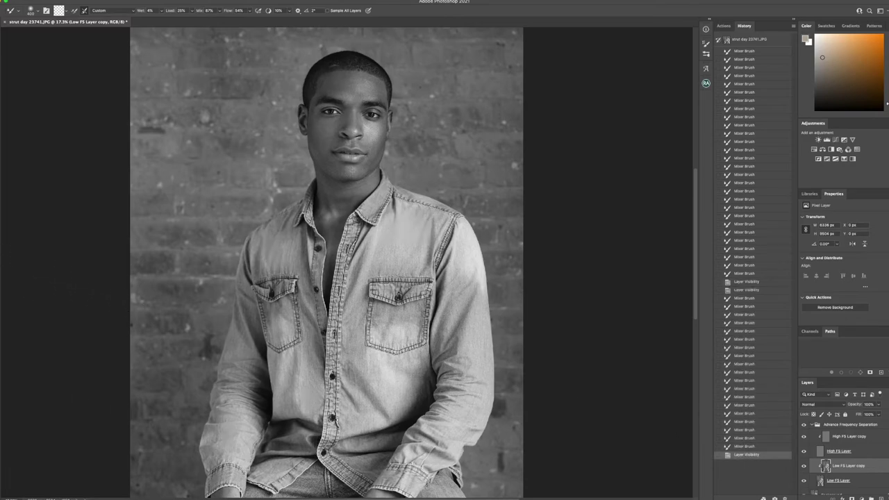
key(z)
scroll(201, 171, down, 3)
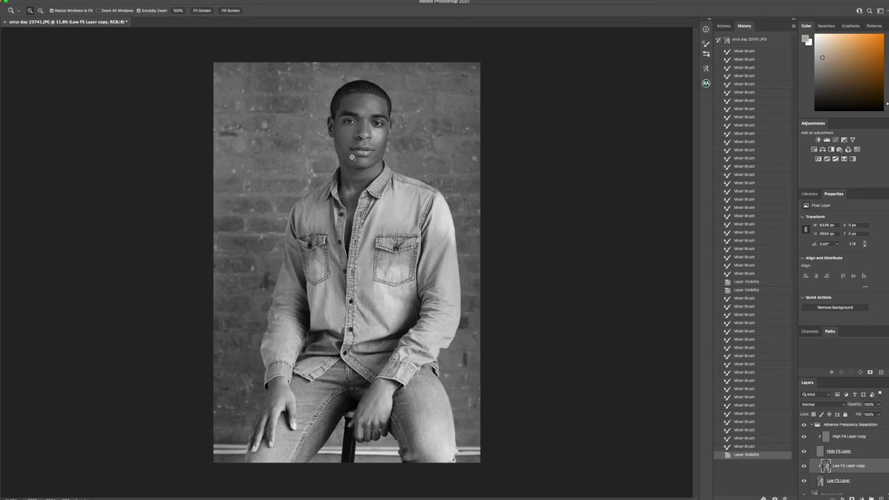
- Merge the visible frequency separation layers into the Background
scroll(872, 462, down, 1)
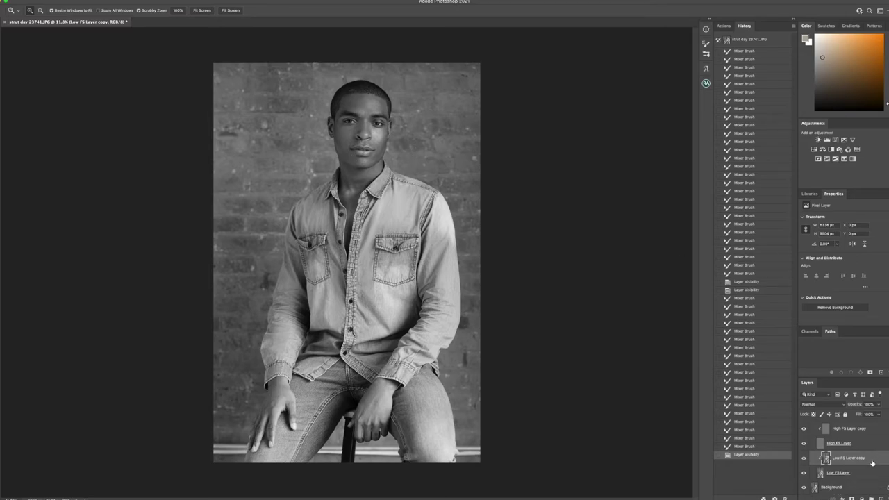
right_click(870, 489)
click(846, 474)
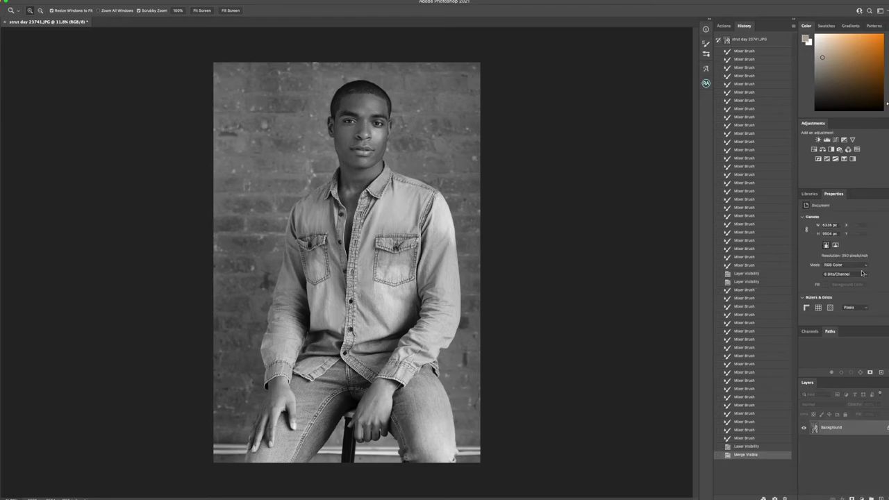
- Add a Brightness/Contrast adjustment that raises both the brightness and the contrast, and merge it into the Background
click(818, 139)
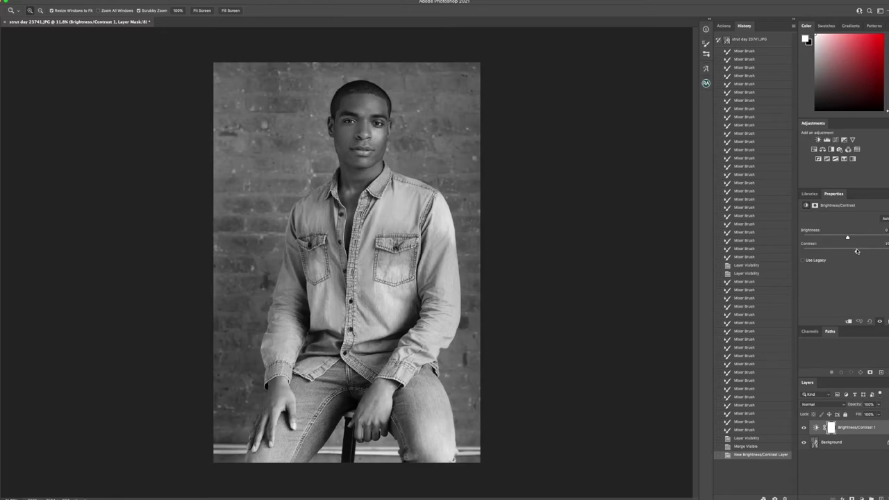
drag(859, 251, 851, 239)
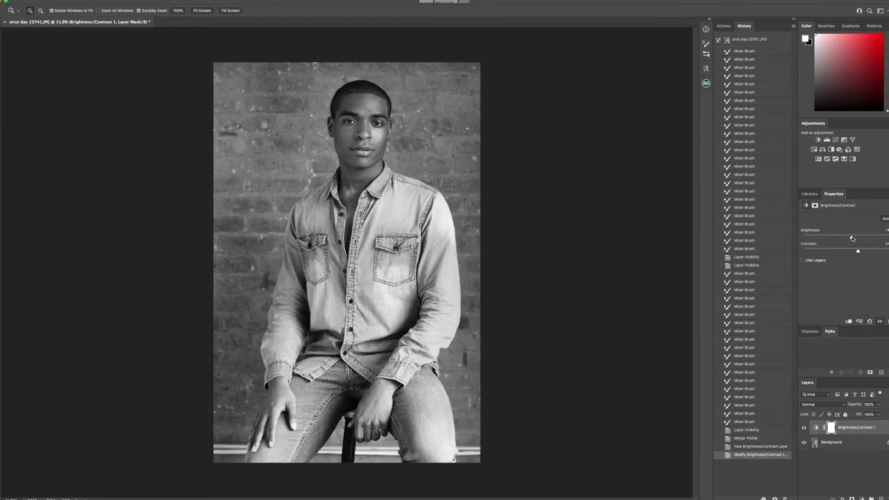
right_click(838, 450)
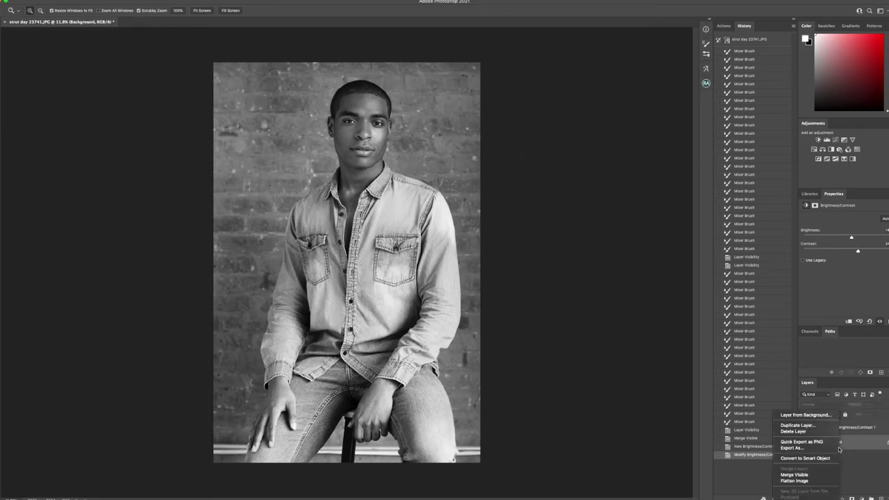
click(806, 475)
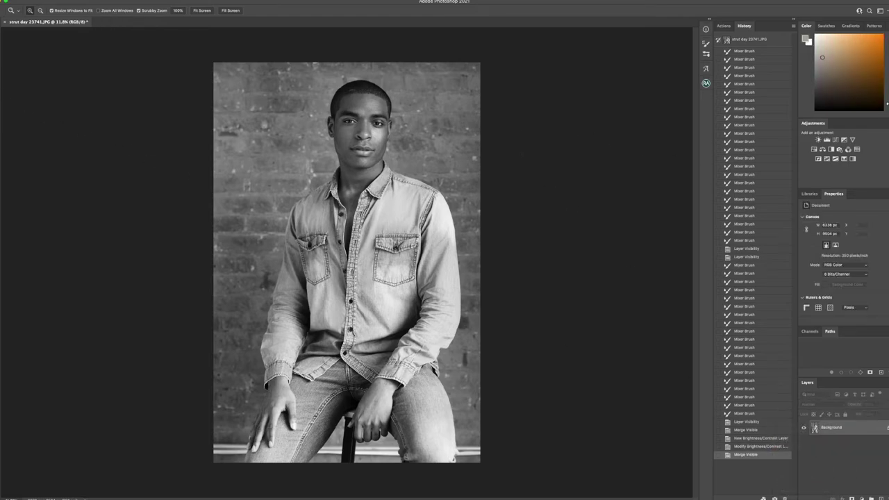
- Try to crop the portrait with a 5:7 ratio and revert to the merged image
key(c)
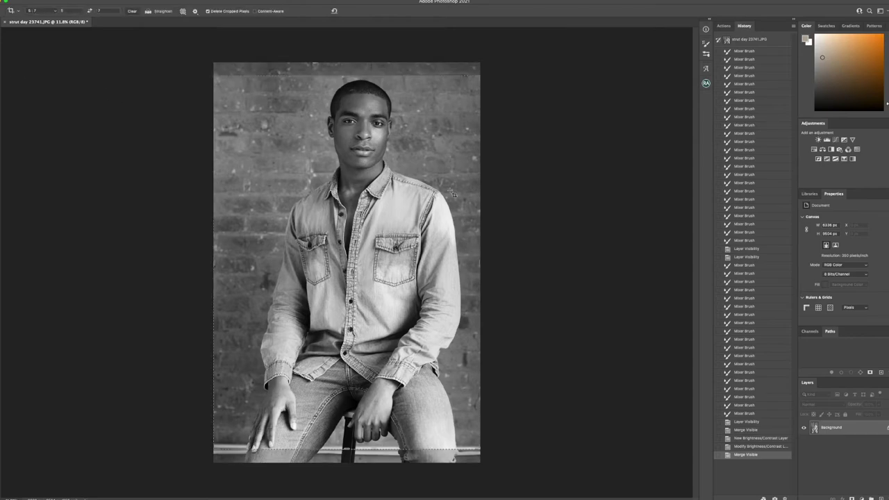
click(343, 75)
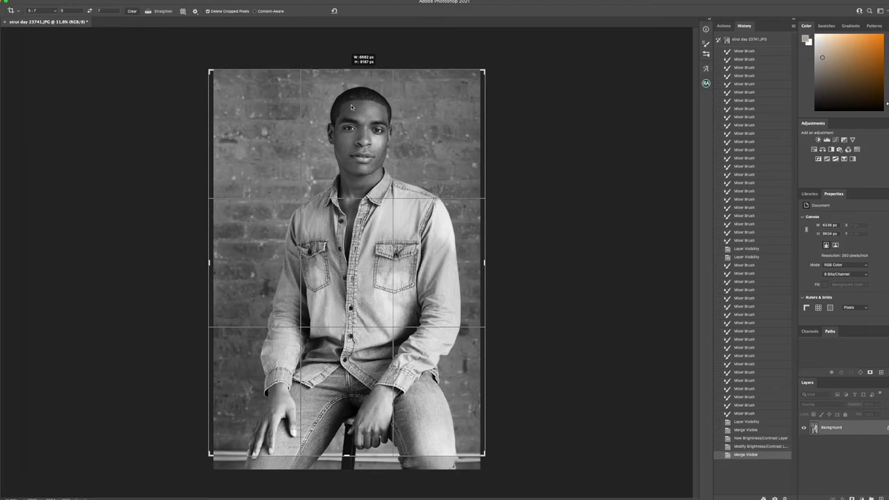
key(Return)
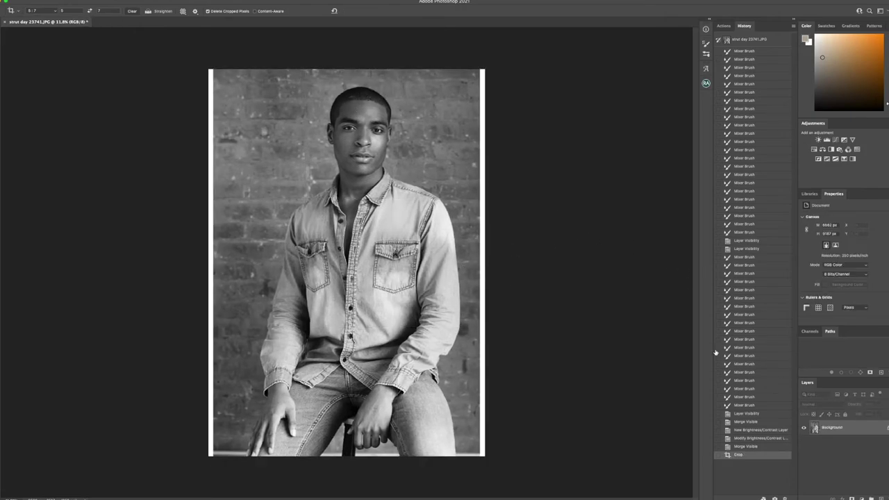
click(746, 447)
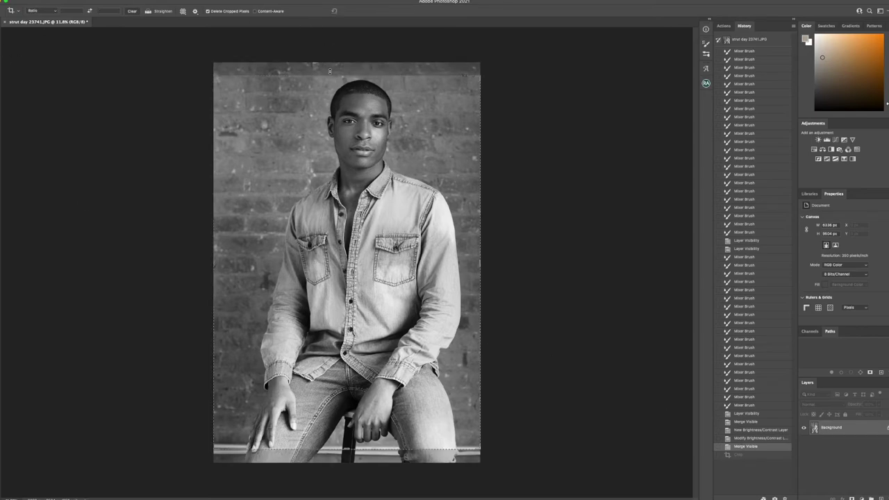
- Extend the canvas width with an unconstrained crop, adding a blank strip beside the right edge of the photo at full image height
drag(330, 70, 345, 70)
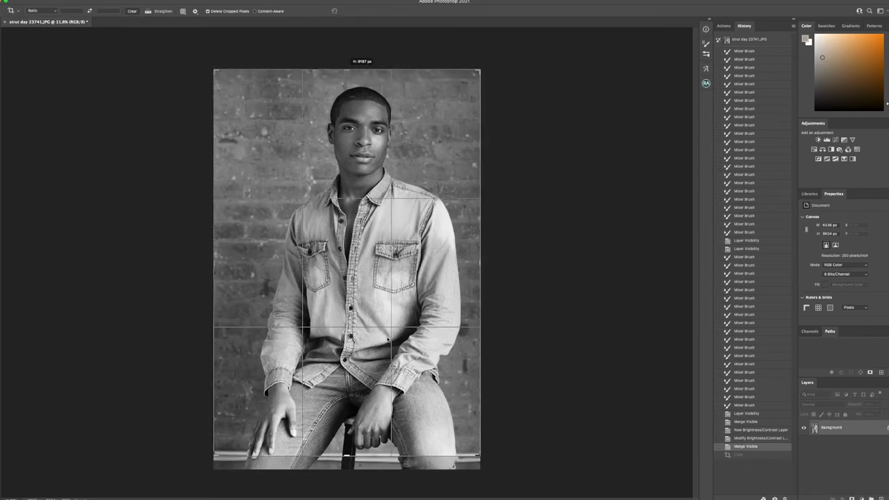
drag(347, 456, 347, 463)
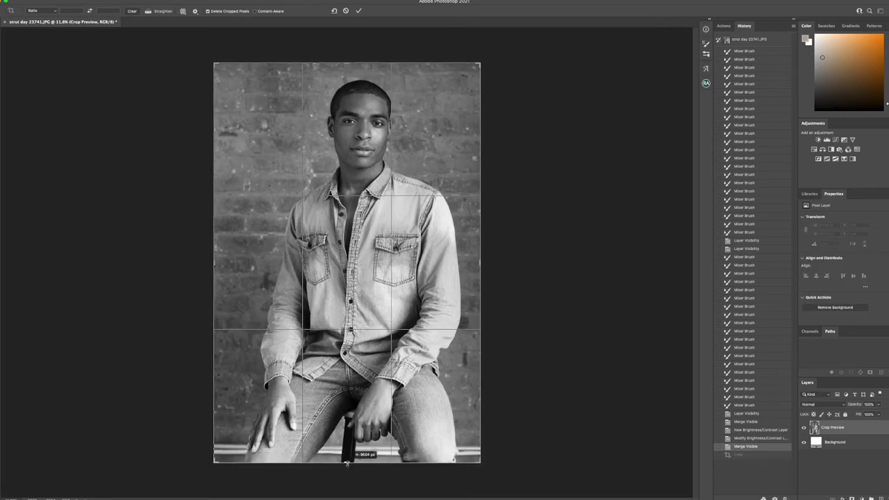
drag(480, 261, 494, 262)
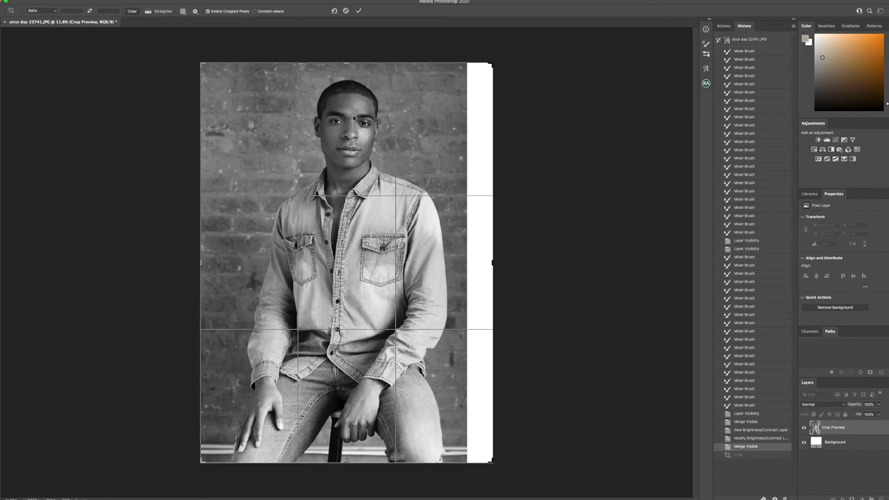
key(Return)
- Select the white strip plus a narrow edge of the adjoining brick wall and open Content-Aware Fill for it
key(m)
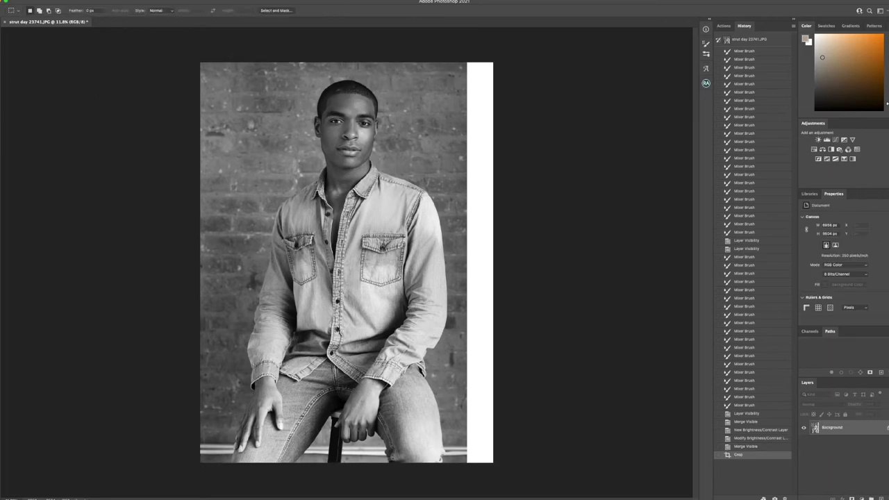
drag(456, 51, 562, 499)
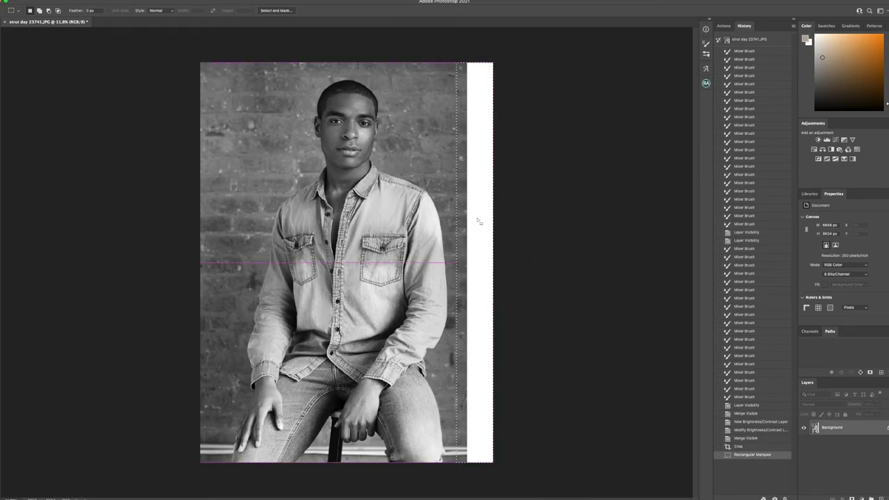
right_click(476, 214)
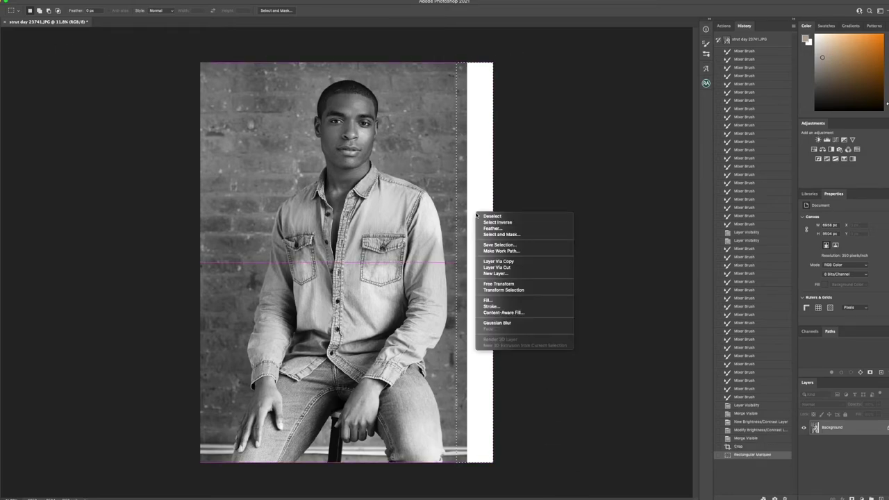
click(524, 313)
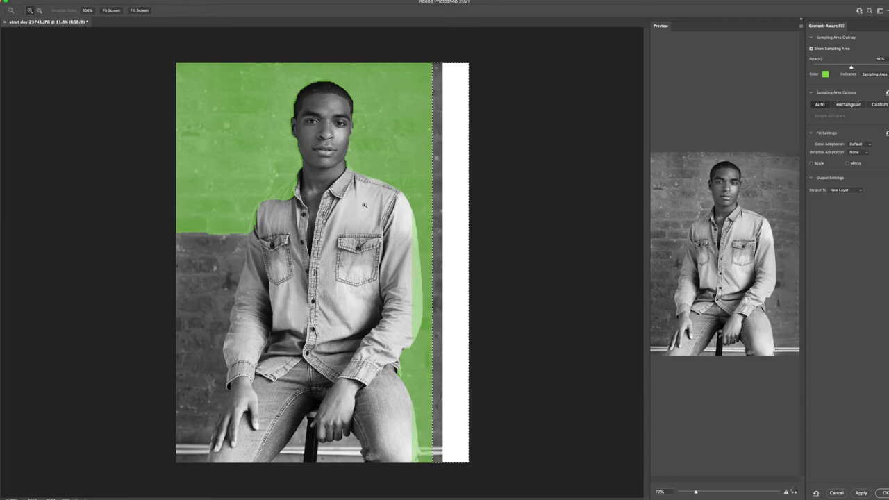
- Exclude the edges around the man's head, shoulders, arm and leg from the fill's sampling area using a smaller sampling brush
key(b)
key(bracketleft)
mouse_move(386, 351)
mouse_down()
mouse_move(412, 278)
mouse_move(404, 217)
mouse_move(380, 186)
mouse_move(357, 182)
mouse_move(357, 109)
mouse_move(351, 156)
mouse_move(348, 97)
mouse_move(304, 83)
mouse_move(281, 196)
mouse_move(250, 222)
mouse_move(274, 182)
mouse_move(305, 173)
mouse_up()
mouse_move(388, 351)
mouse_down()
mouse_move(410, 327)
mouse_move(417, 295)
mouse_move(399, 396)
mouse_move(407, 458)
mouse_move(413, 396)
mouse_up()
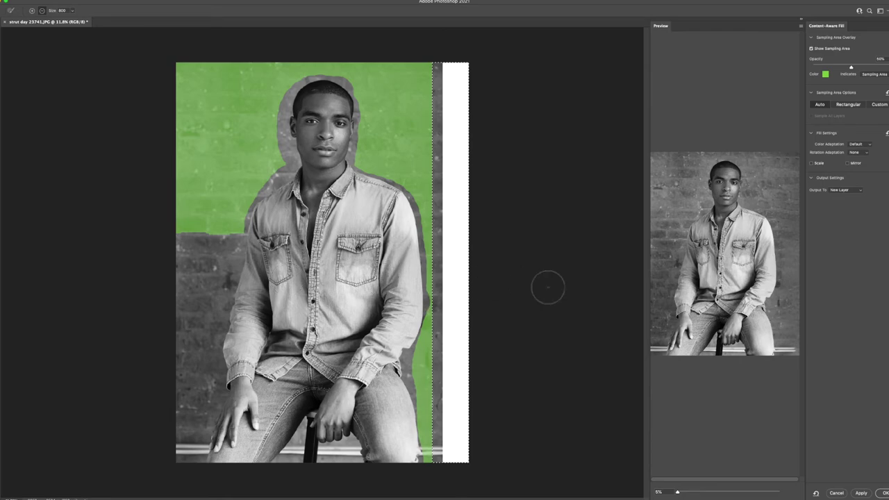
- Abandon the content-aware fill and revert the document to its modified Brightness/Contrast state, before the layer merge and canvas extension
click(835, 492)
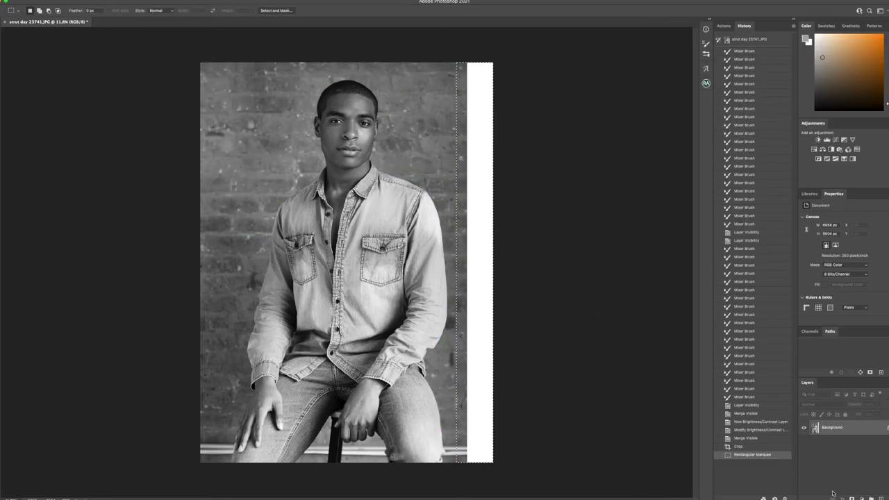
key(ctrl+d)
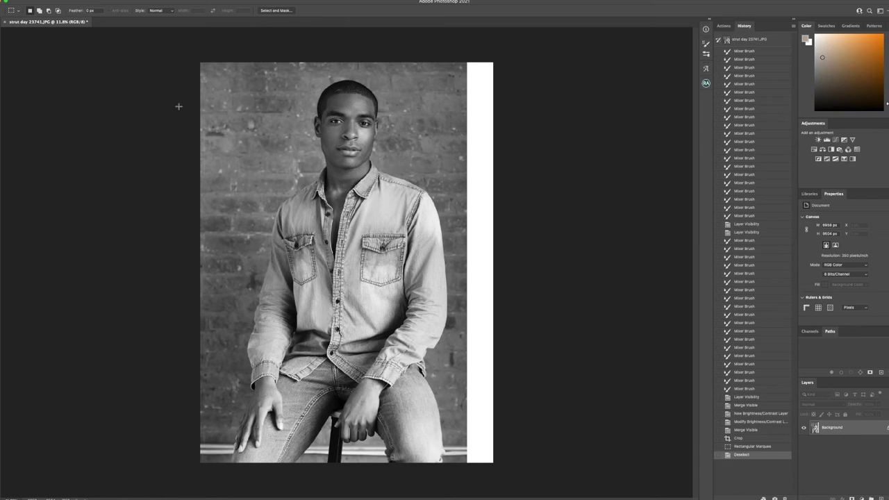
key(c)
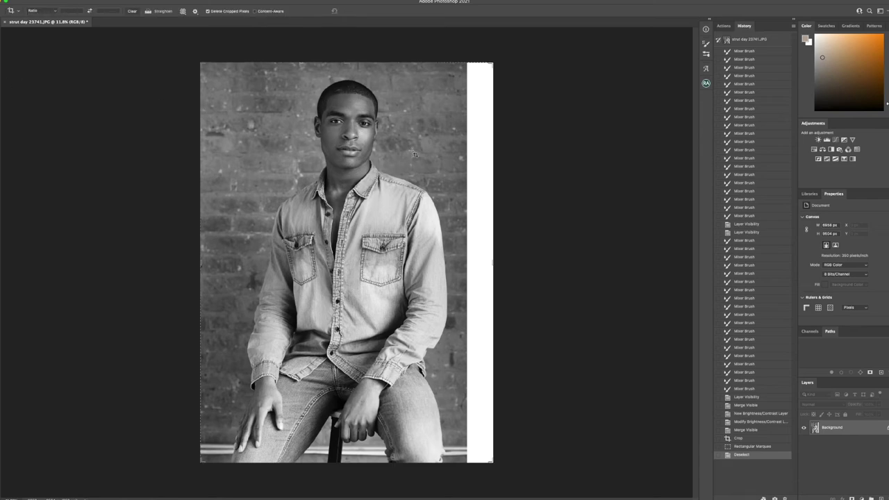
click(757, 446)
click(760, 431)
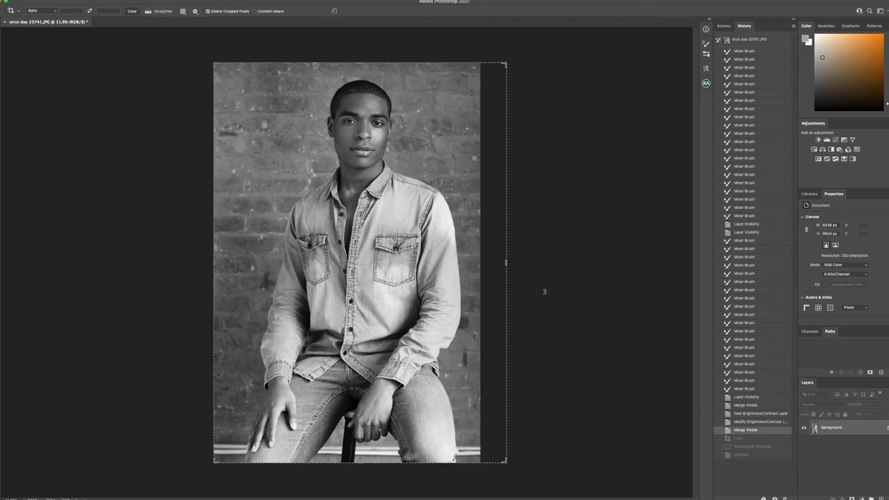
click(751, 422)
- Crop the portrait slightly tighter, trimming narrow strips from the photo's left, top and bottom edges while keeping its right edge
drag(217, 263, 227, 262)
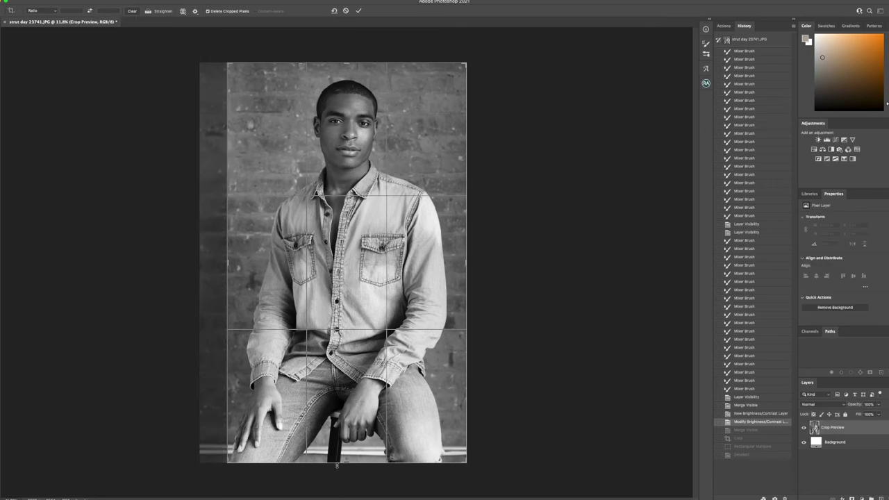
drag(336, 463, 335, 459)
drag(351, 66, 351, 72)
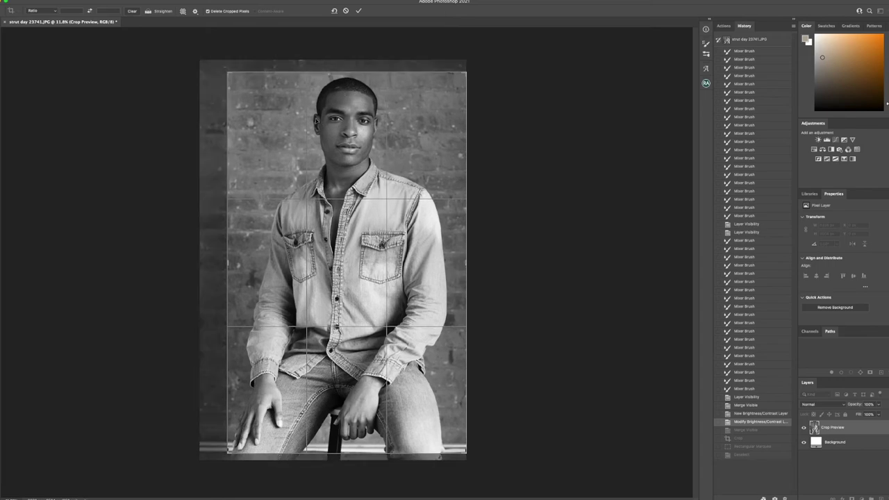
drag(226, 263, 218, 262)
drag(287, 254, 322, 247)
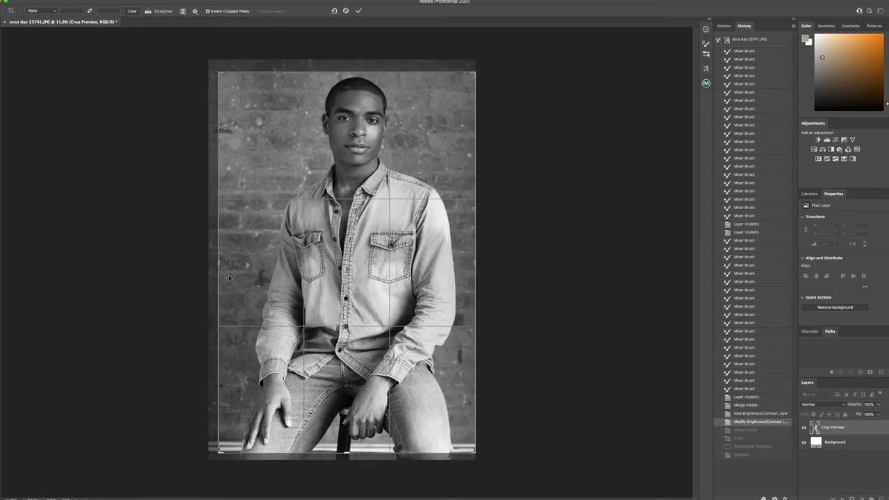
drag(220, 263, 221, 263)
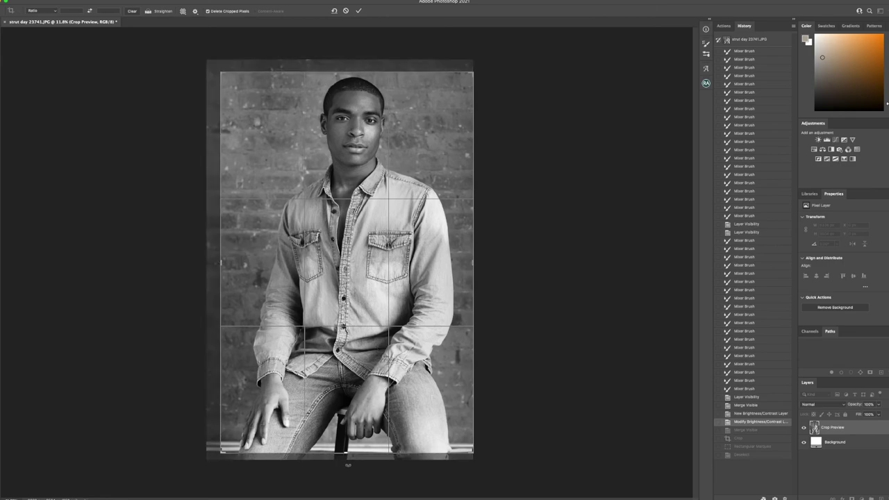
drag(345, 450, 344, 451)
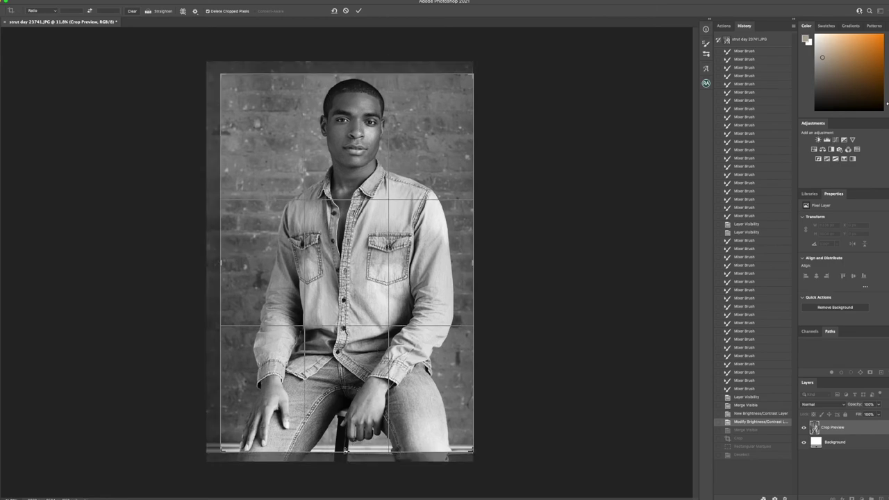
key(Return)
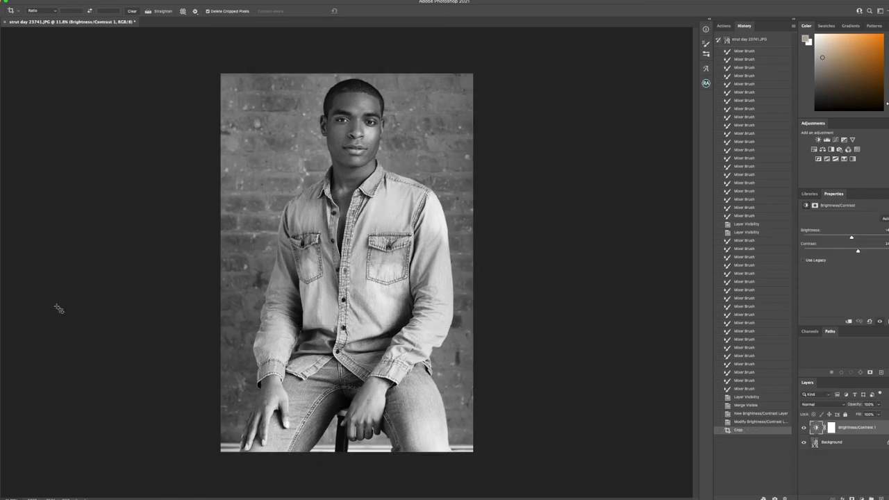
- Enlarge the portrait to fit the screen and compare the original opened photo with the final cropped version
key(z)
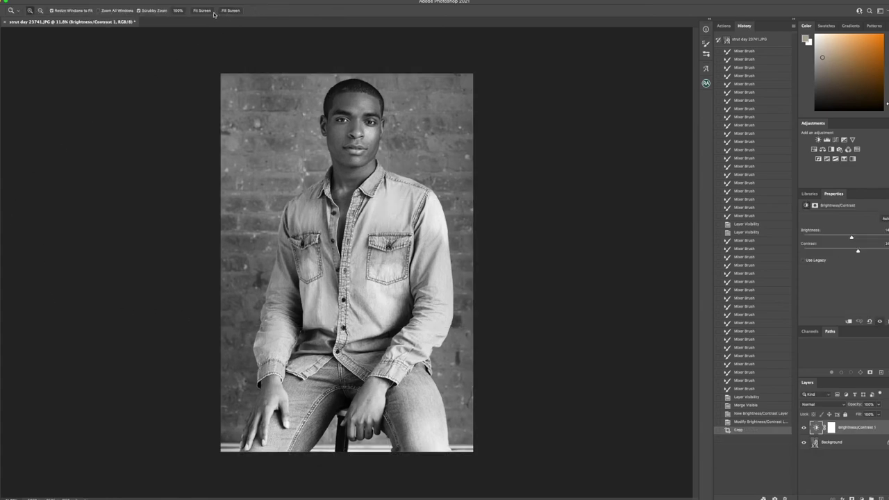
click(211, 12)
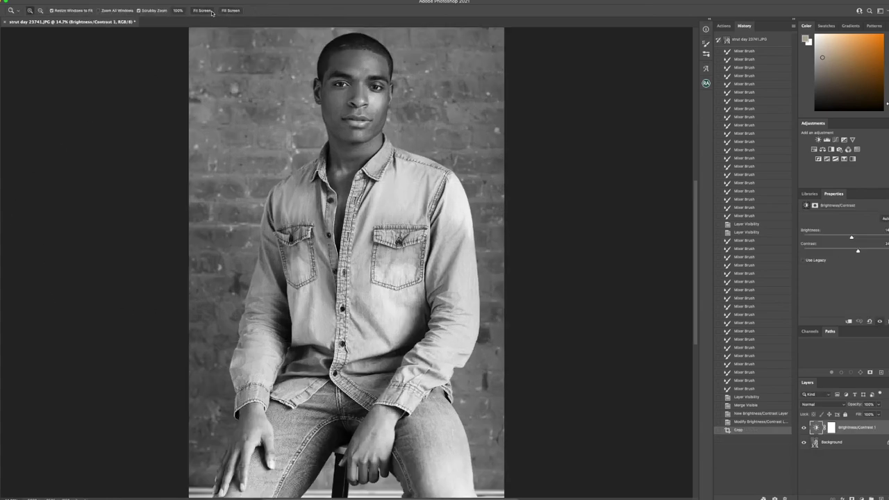
click(770, 43)
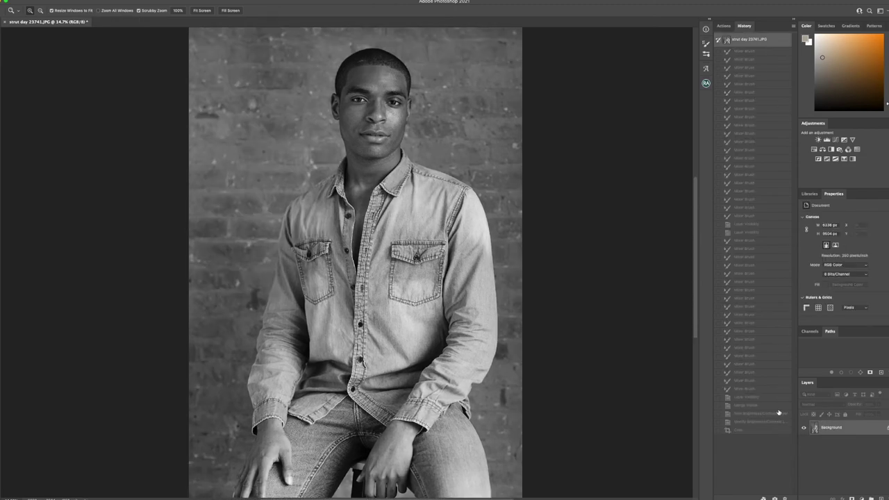
click(769, 433)
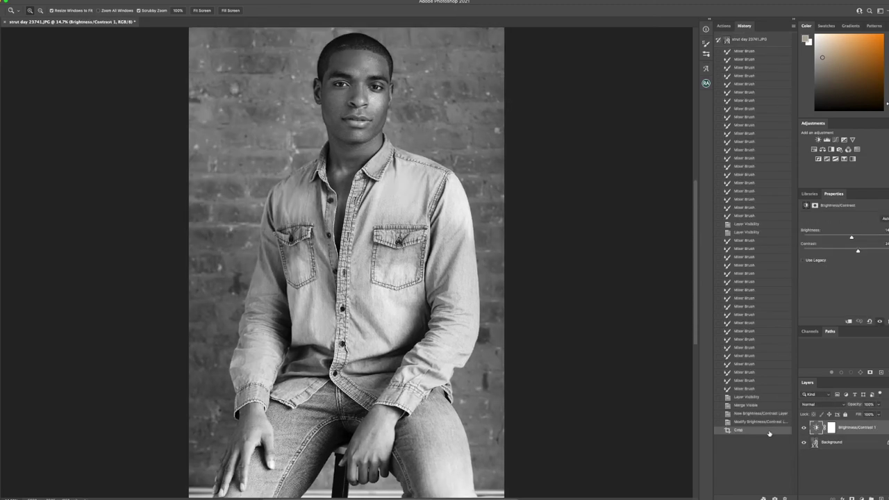